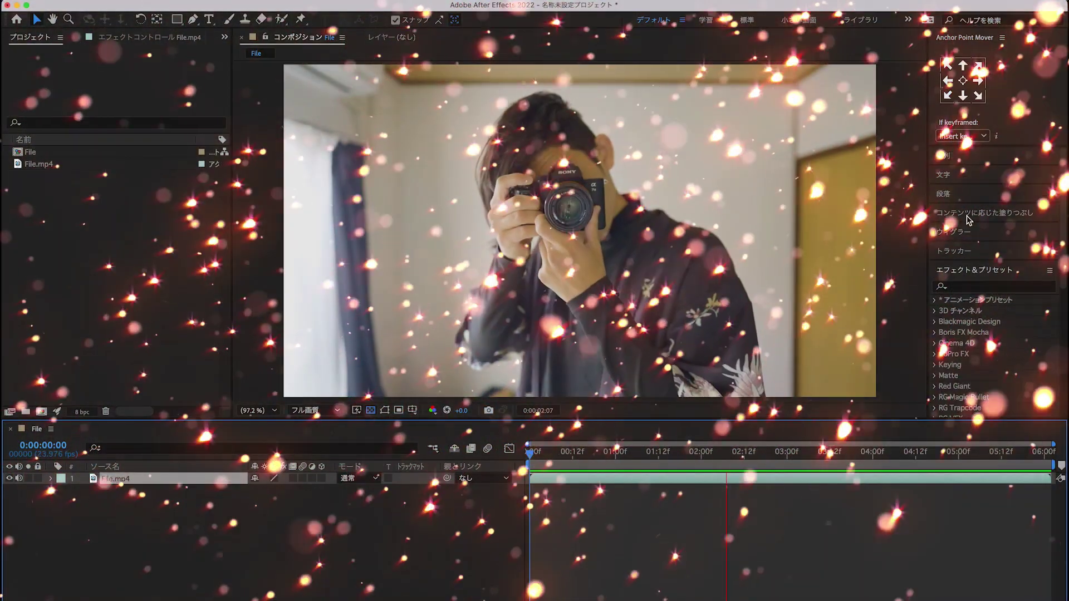
Preview the camera-man footage from the start and park the playhead near 2:02.
scroll(965, 276, "down", 5)
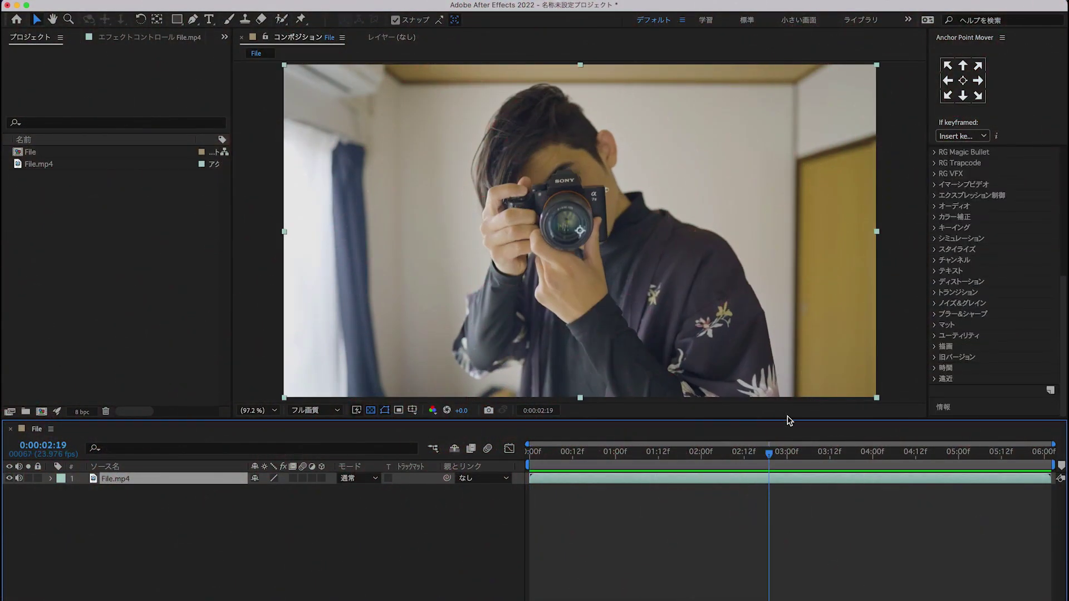
scroll(1002, 289, "up", 5)
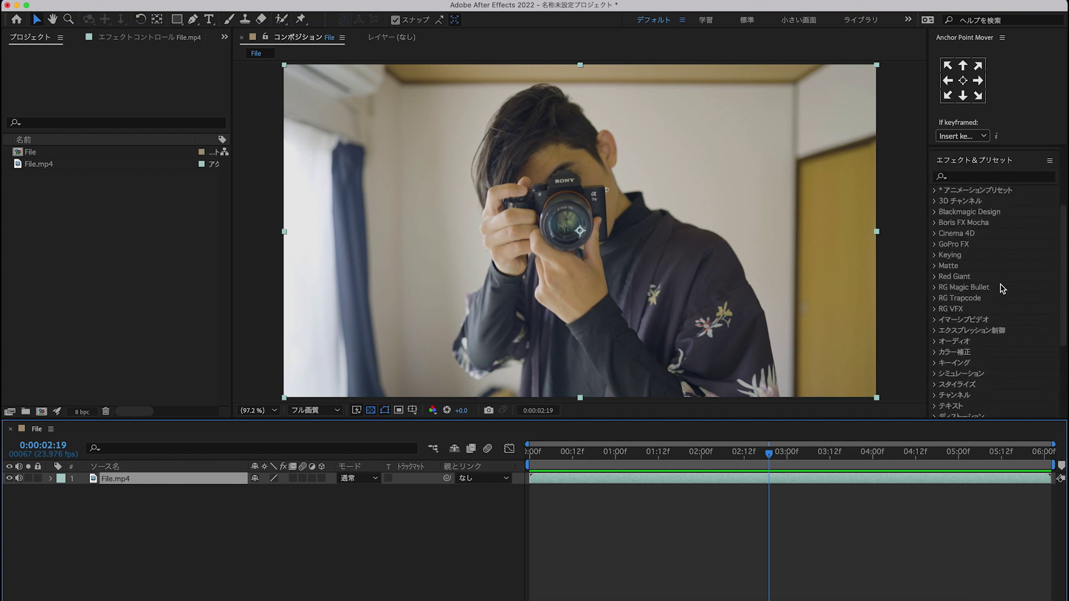
left_click_drag(768, 461, 528, 461)
key("space")
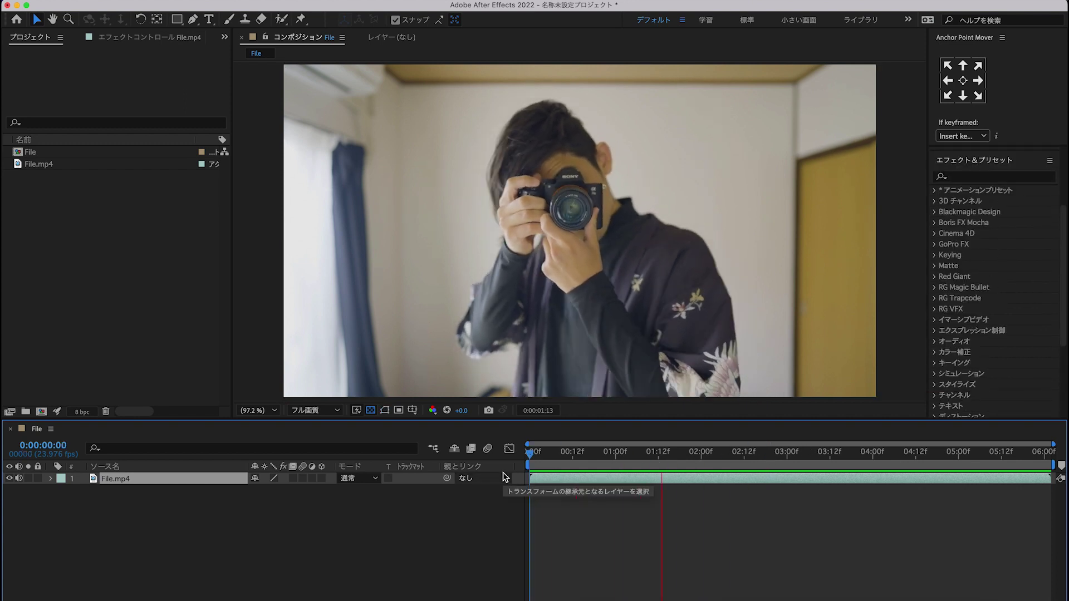
left_click(667, 480)
mouse_move(689, 462)
left_mouse_down()
mouse_move(710, 455)
mouse_move(620, 464)
left_mouse_up()
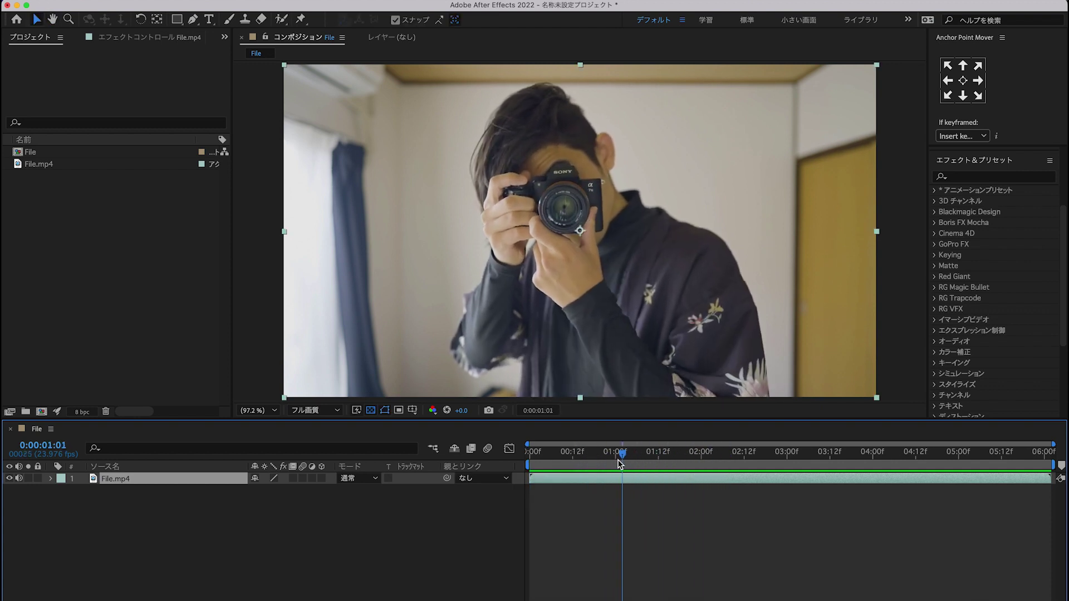
Draw a full-composition ellipse on a new shape layer with the Ellipse tool.
left_click(484, 513)
left_click(177, 19)
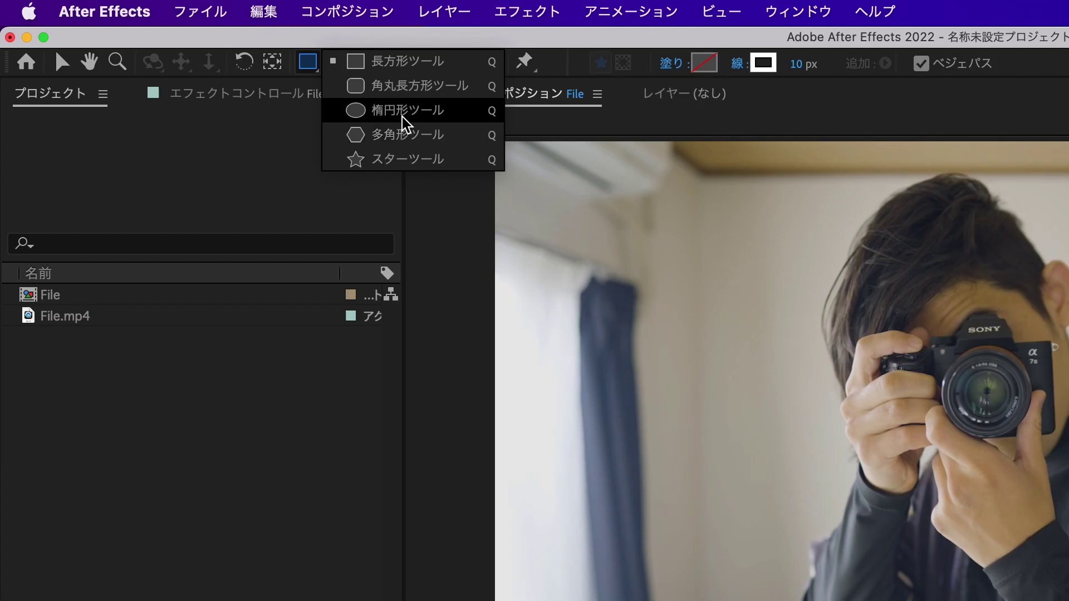
left_click(402, 114)
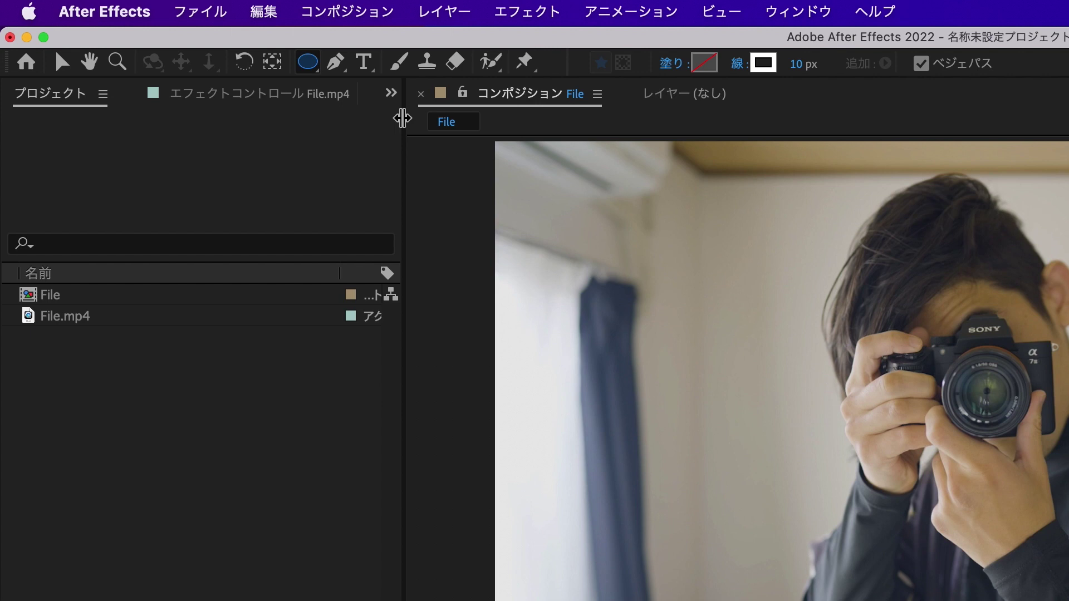
double_click(310, 63)
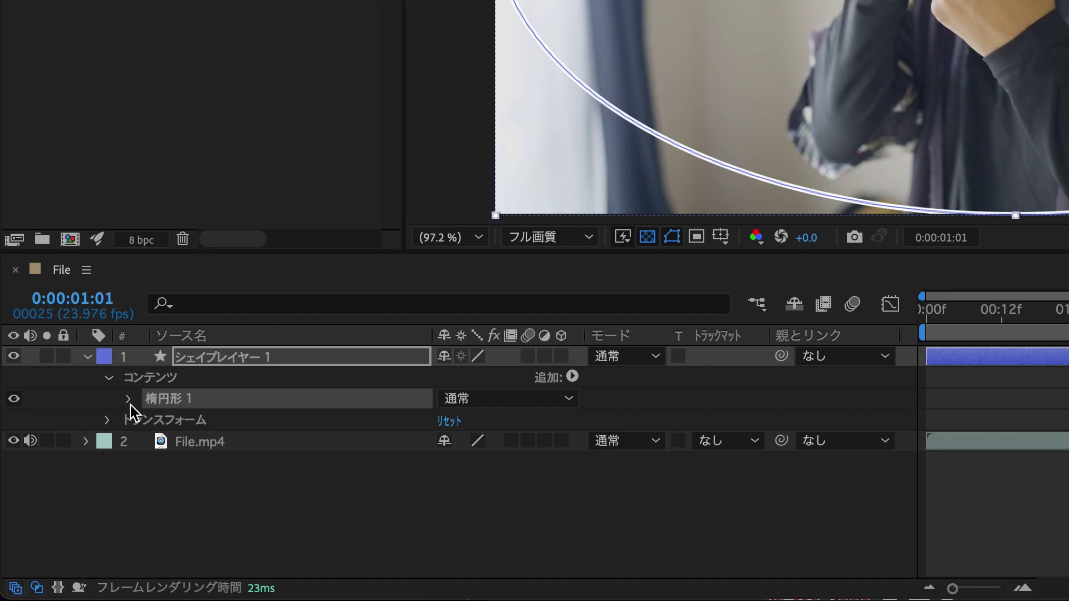
left_click(128, 399)
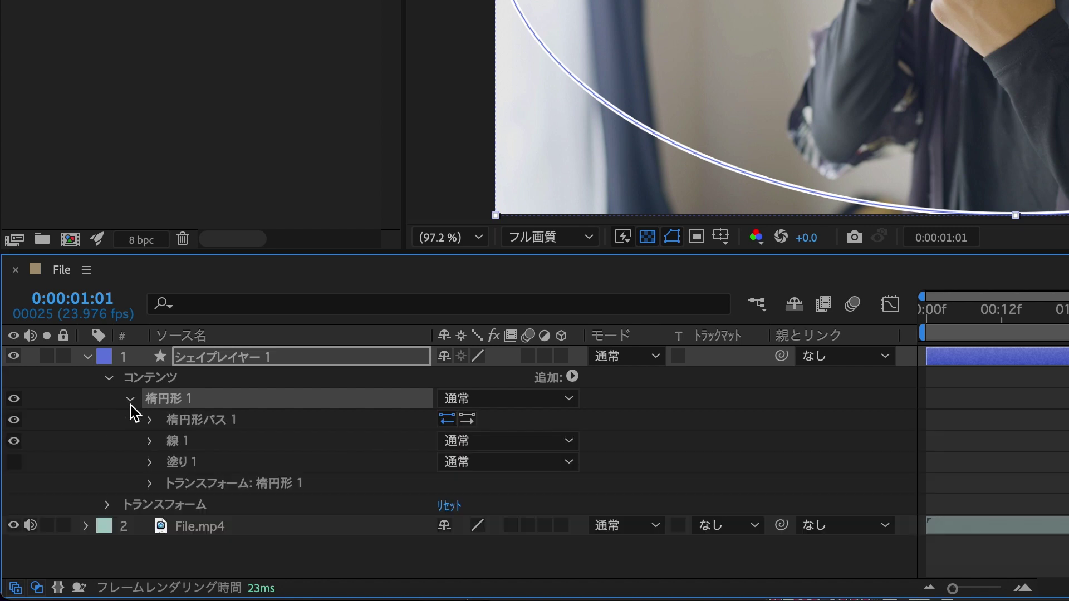
Set Ellipse Path 1 size to 1.0 and Stroke 1 width to about 135, forming a white dot.
left_click(148, 420)
type("1080")
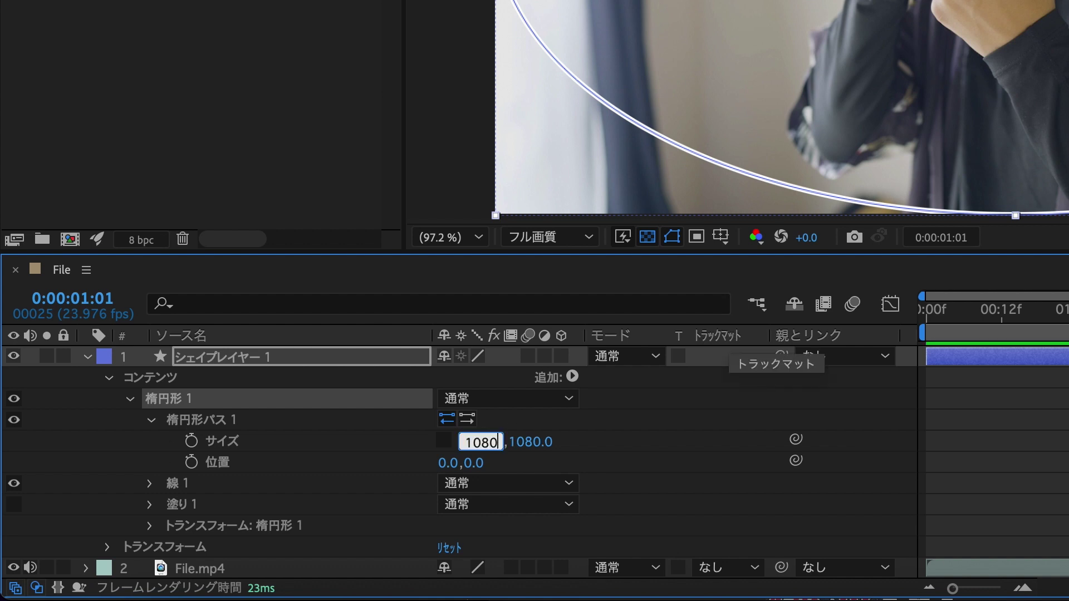
key("Return")
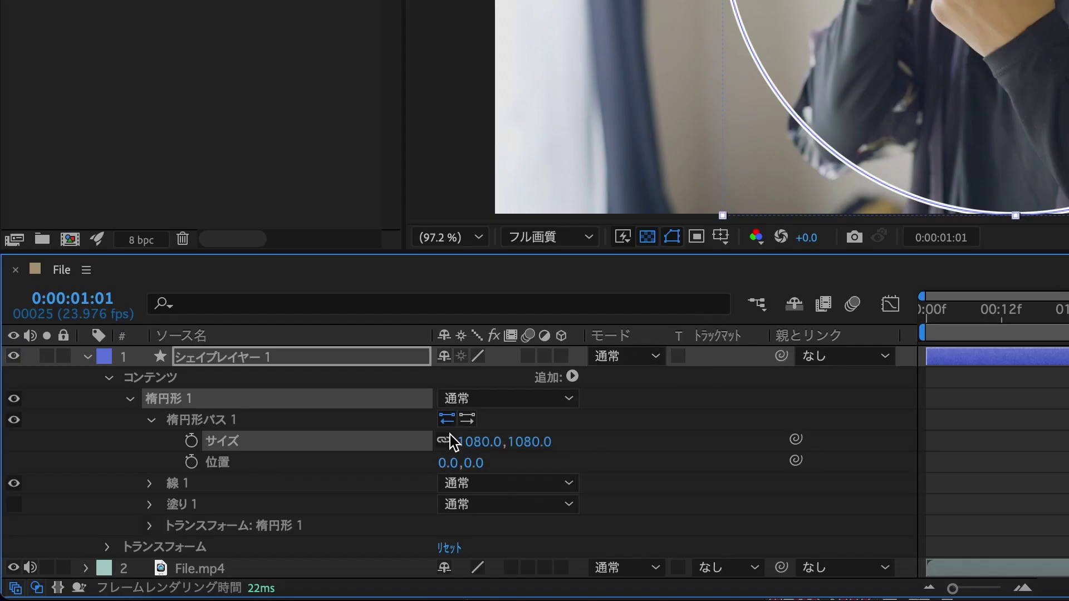
key("Return")
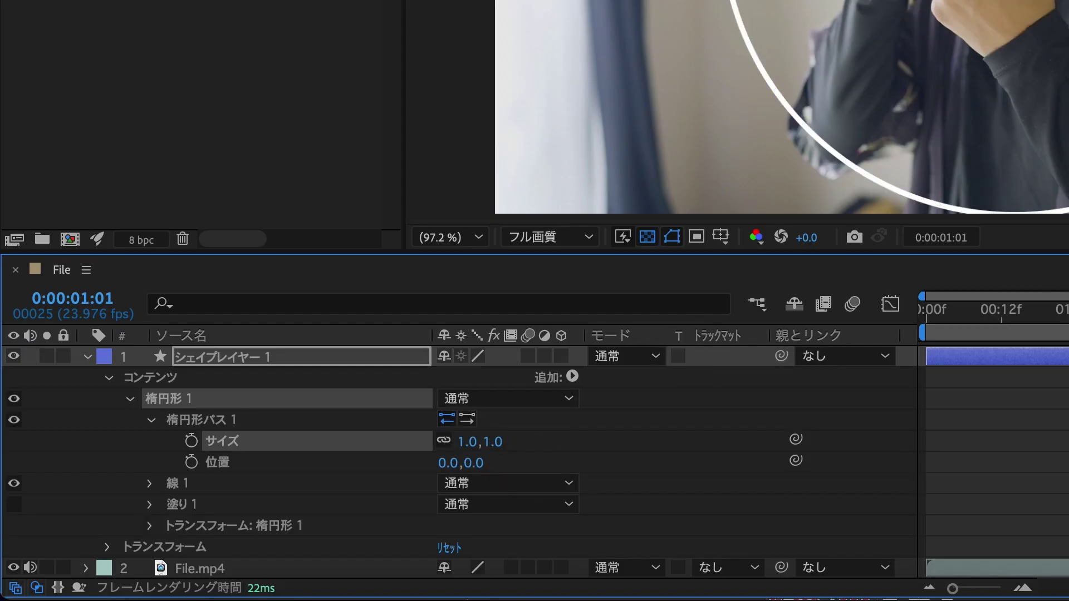
left_click(150, 483)
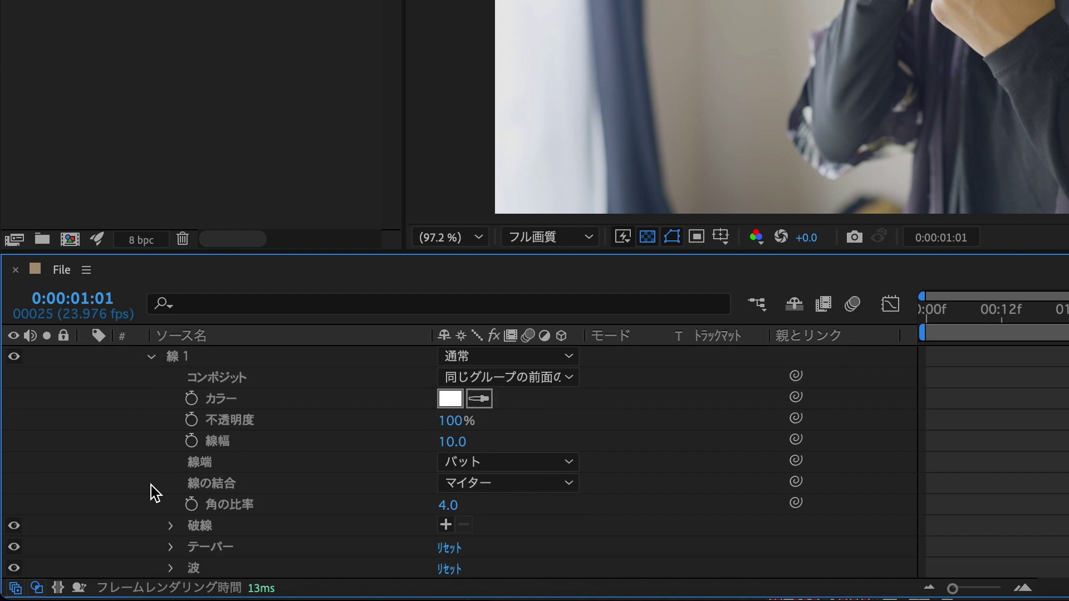
left_click_drag(448, 443, 595, 424)
left_click_drag(669, 416, 547, 432)
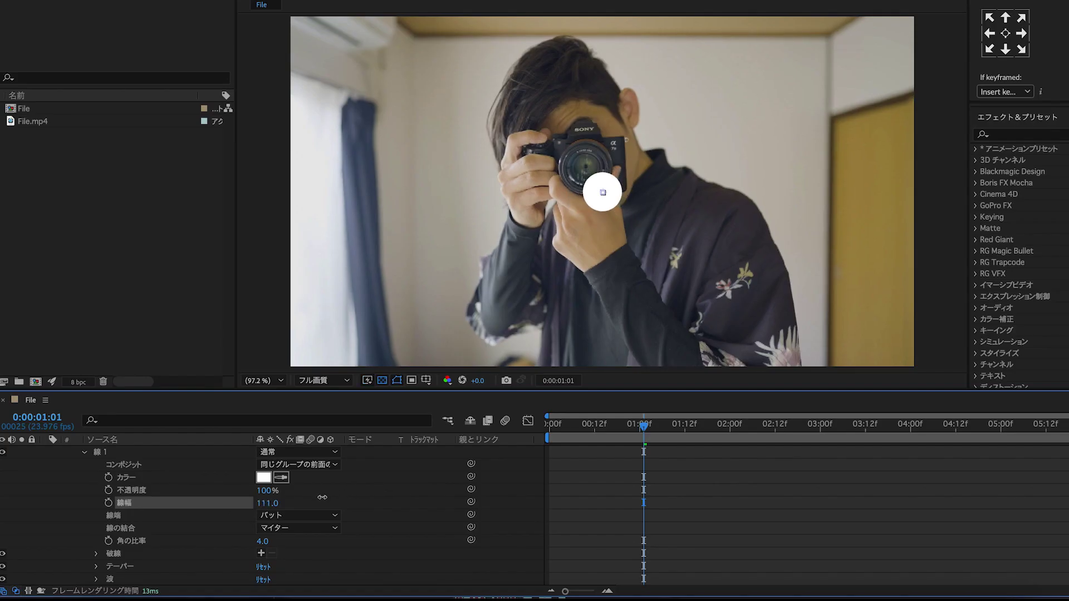
left_click_drag(328, 496, 351, 495)
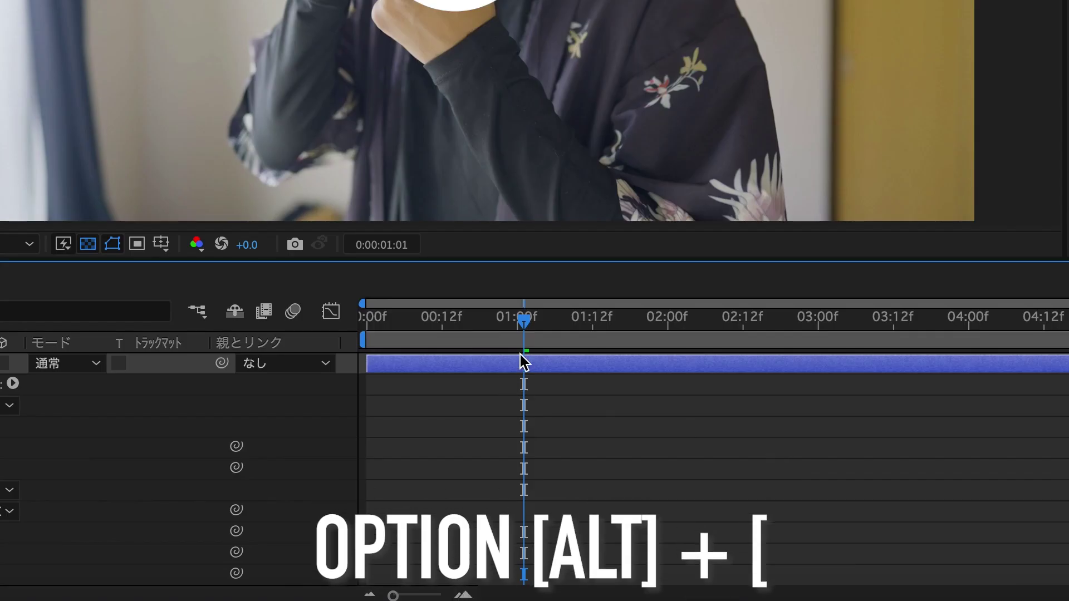
Trim the layer to start at 1:01 and keyframe Stroke Width 300 and Size 1.0.
key("alt+bracketleft")
scroll(530, 378, "down", 1)
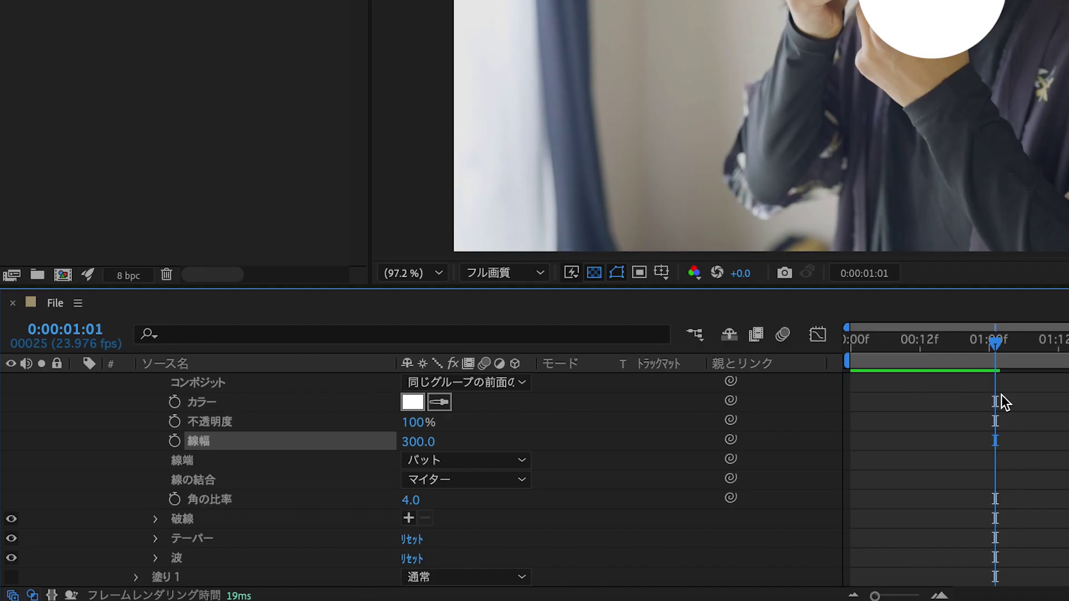
left_click(174, 441)
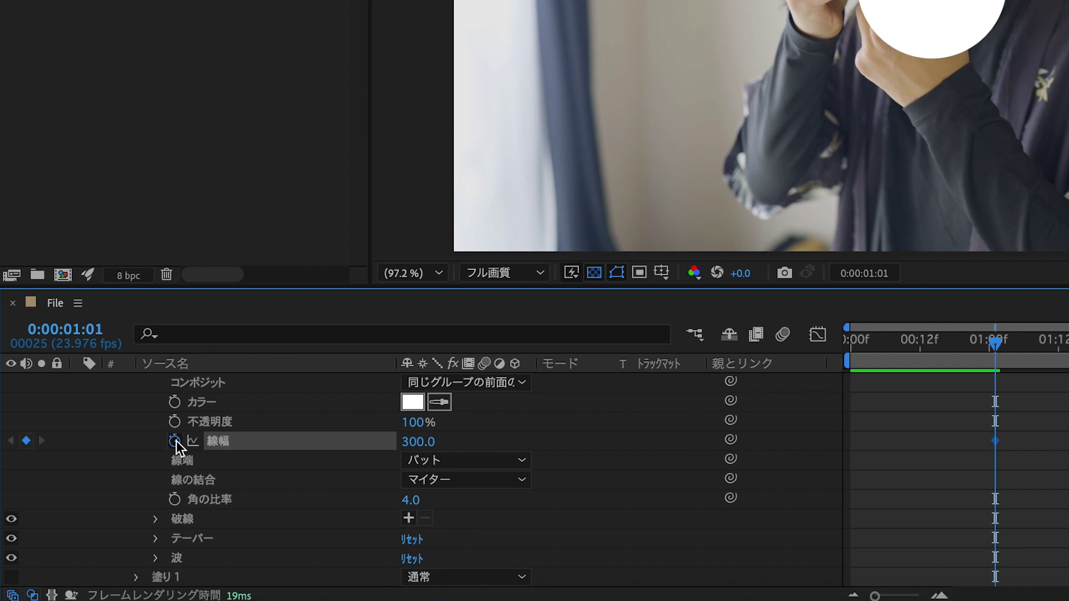
scroll(234, 445, "up", 3)
left_click(174, 460)
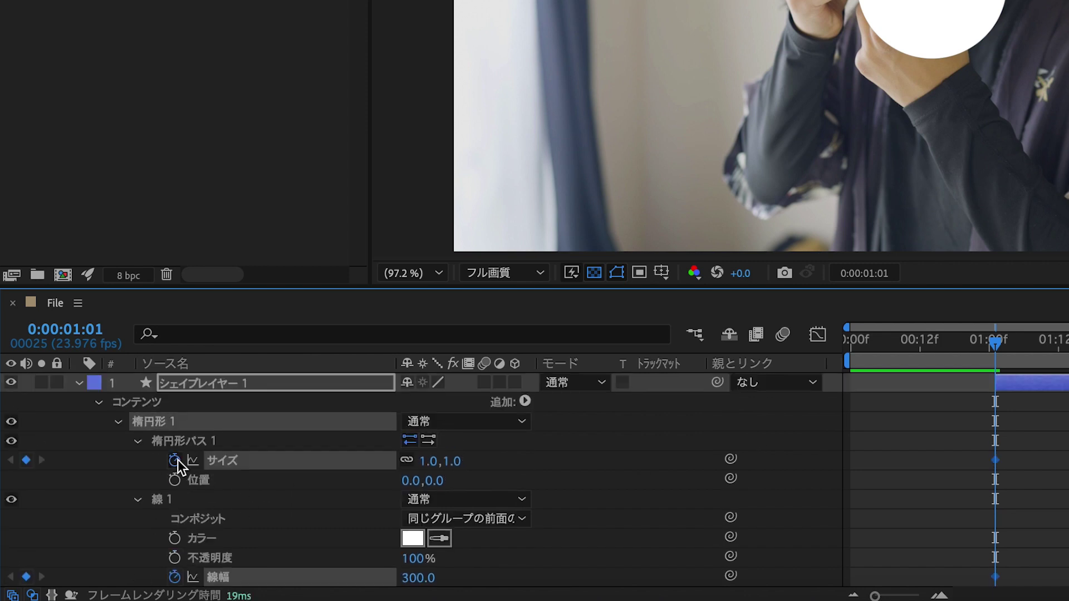
key("u")
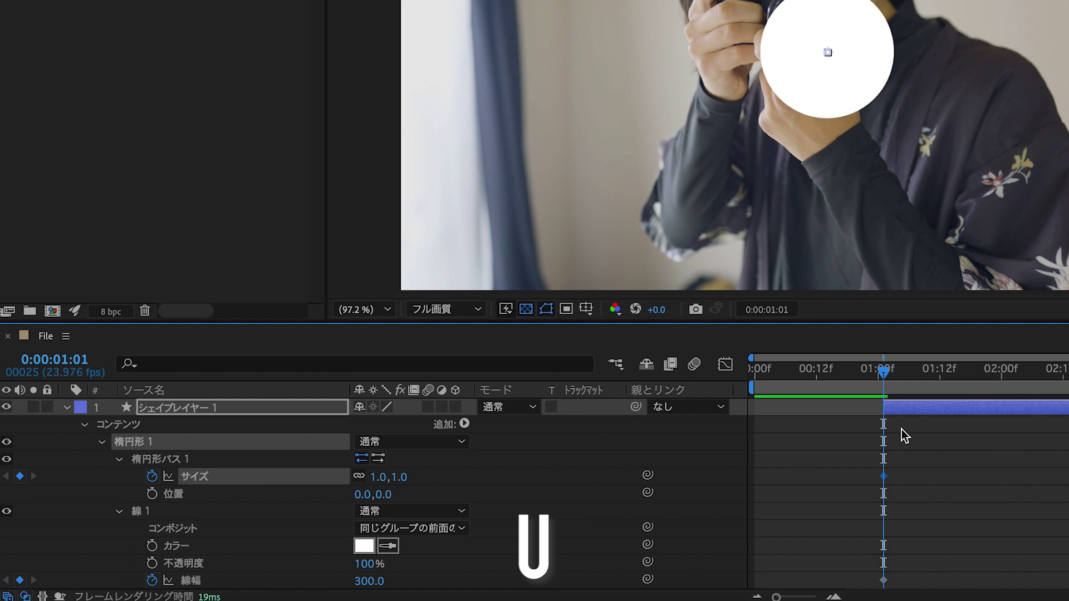
key("u")
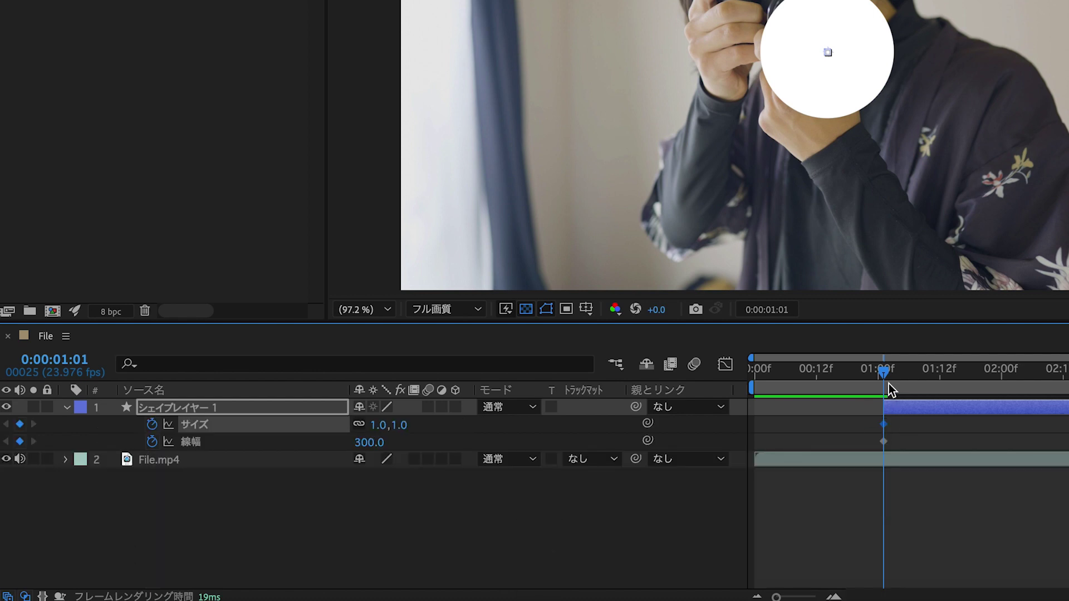
At 2:06, set the ellipse size to 1093 and the stroke width to 0.
left_click_drag(888, 383, 975, 392)
key("space")
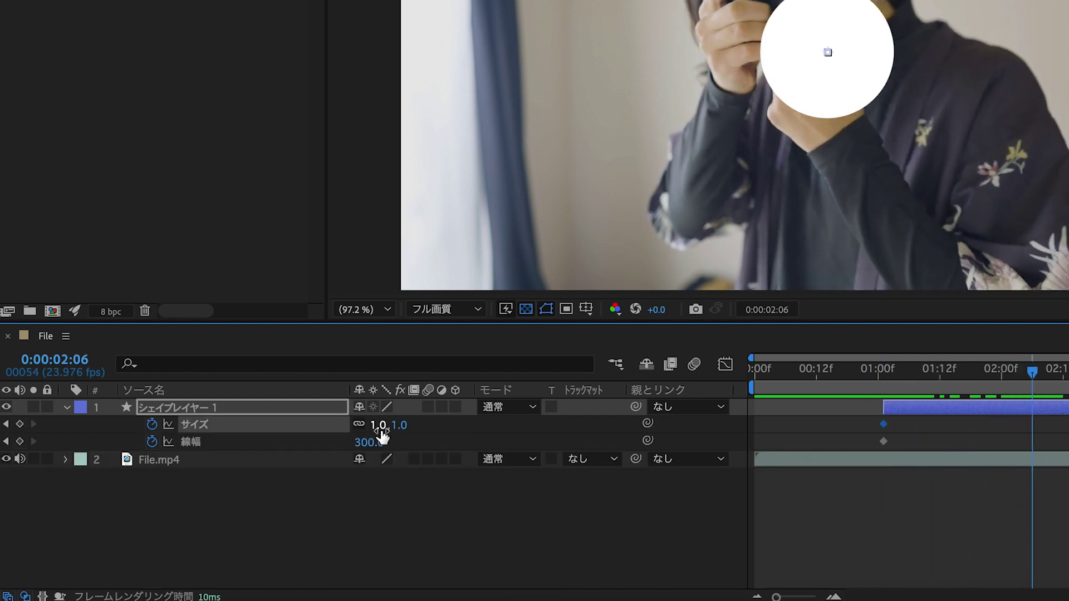
mouse_move(418, 430)
left_mouse_down()
mouse_move(586, 425)
mouse_move(569, 426)
left_mouse_up()
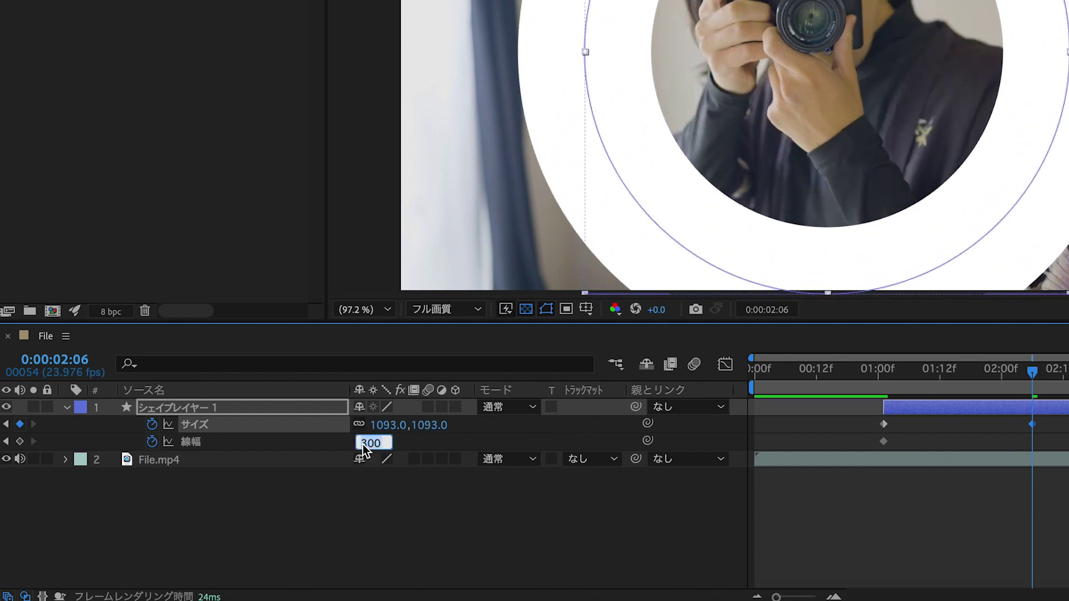
type("0")
key("Return")
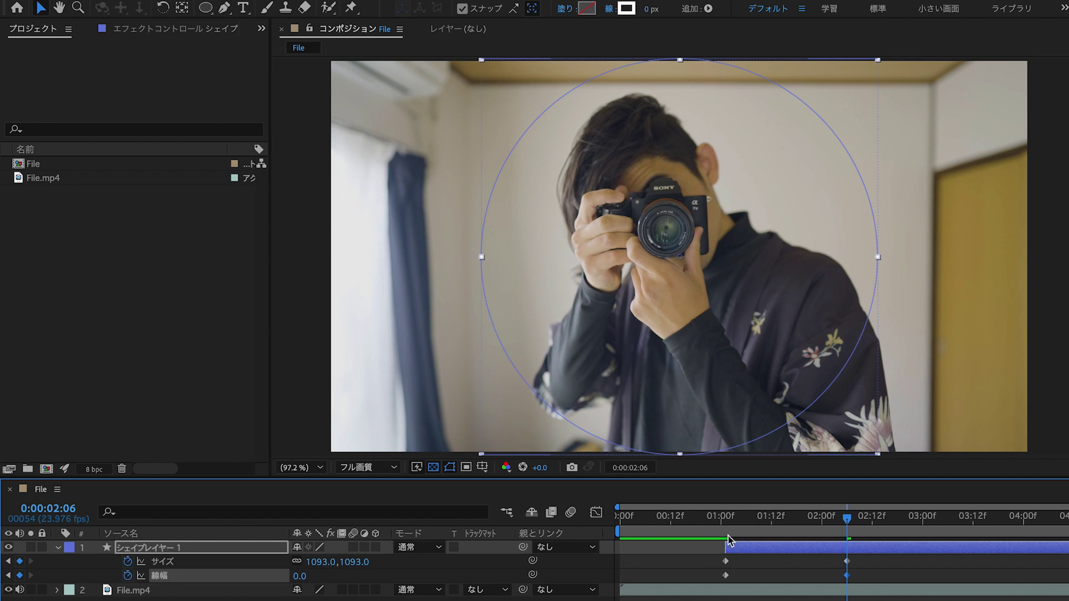
Preview the dot bursting into a ring and select all four keyframes.
left_click_drag(720, 518, 788, 537)
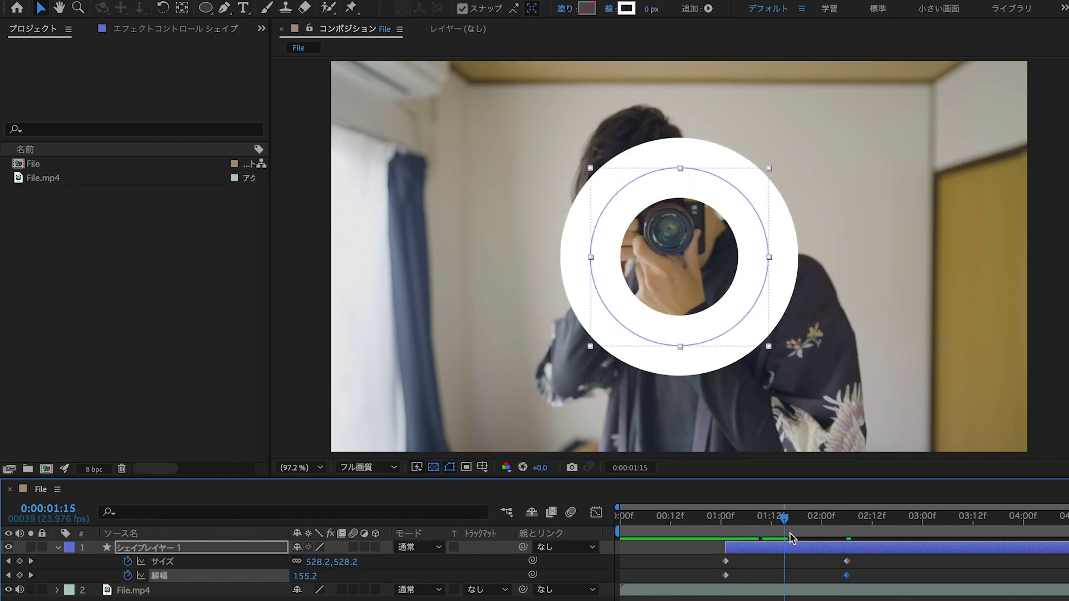
left_click_drag(788, 537, 714, 545)
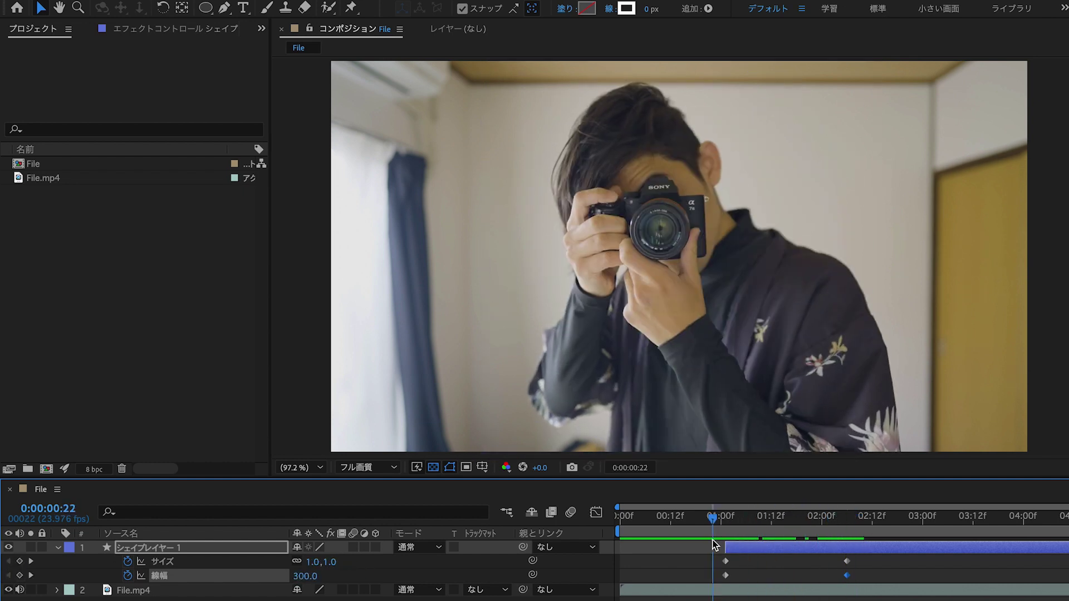
key("space")
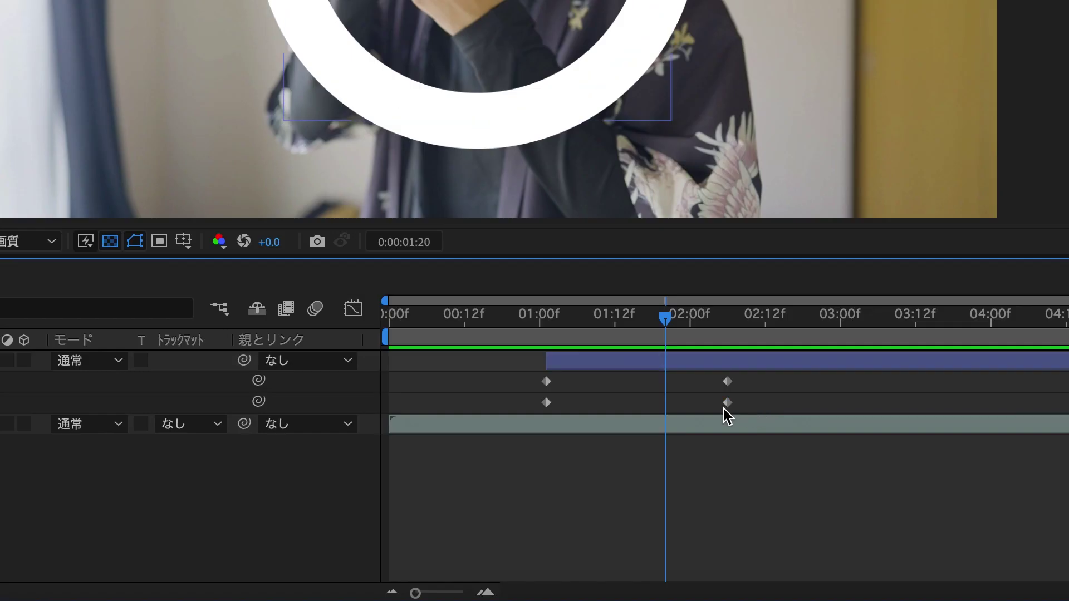
left_click_drag(866, 580, 694, 557)
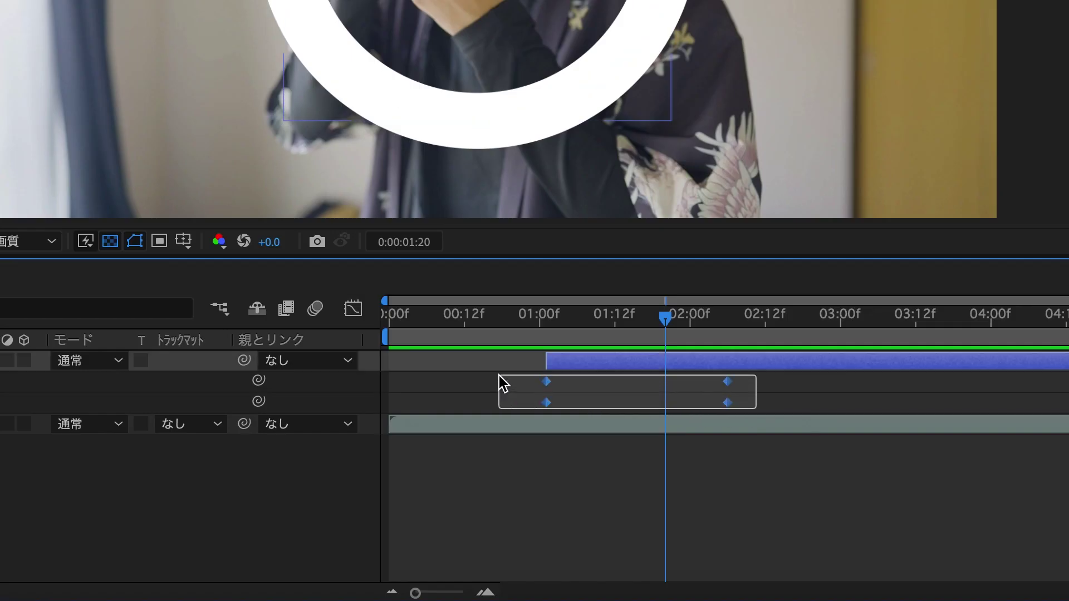
Easy-ease the ring keyframes, with 15% influence on the first and 100% ease-in on the last.
key("F9")
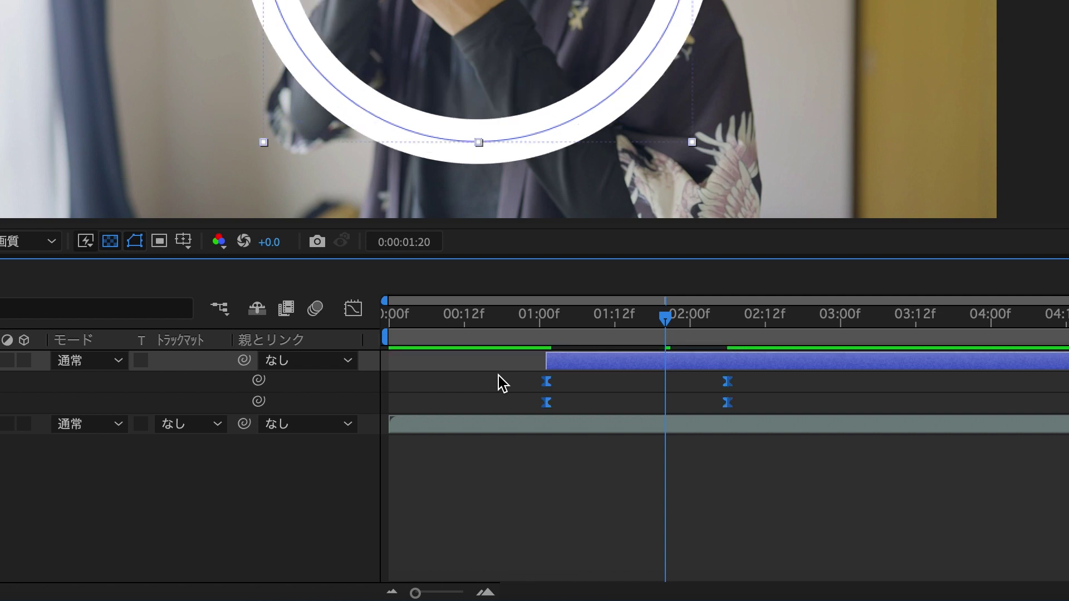
left_click(352, 311)
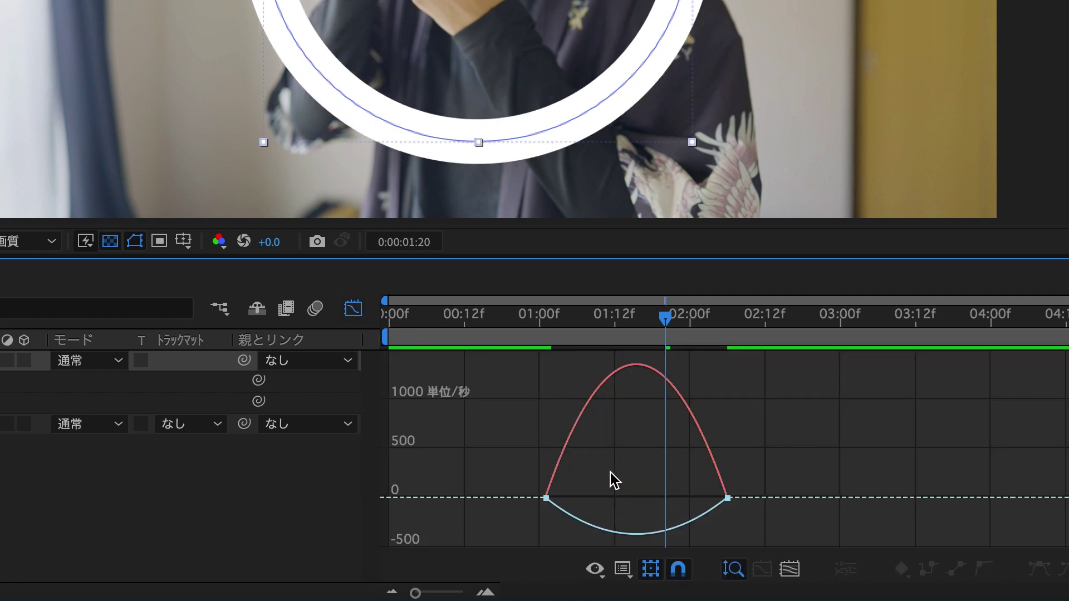
left_click_drag(596, 477, 529, 525)
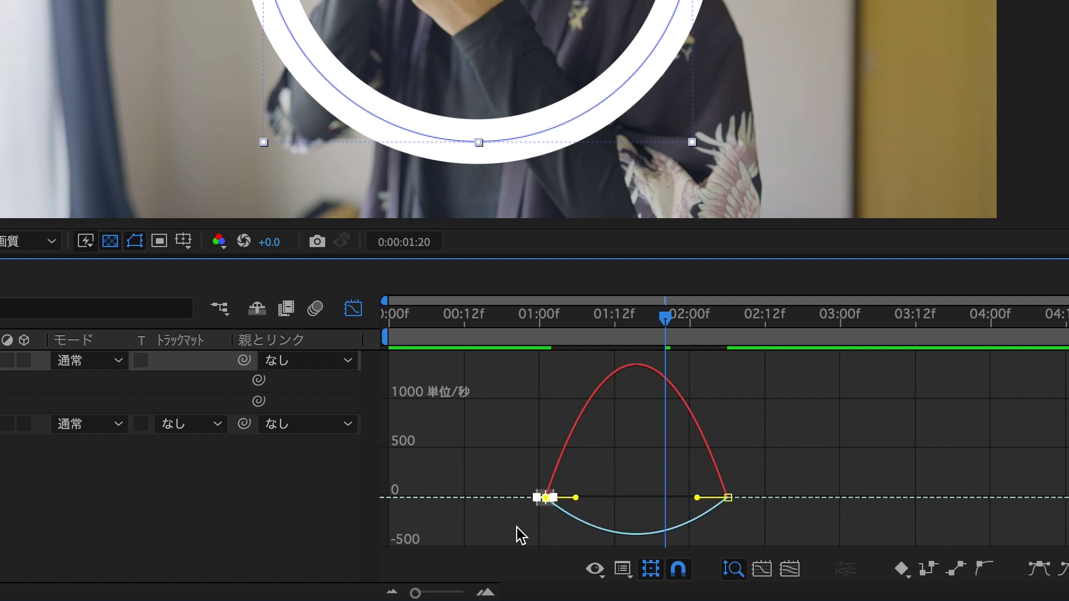
left_click_drag(576, 499, 559, 498)
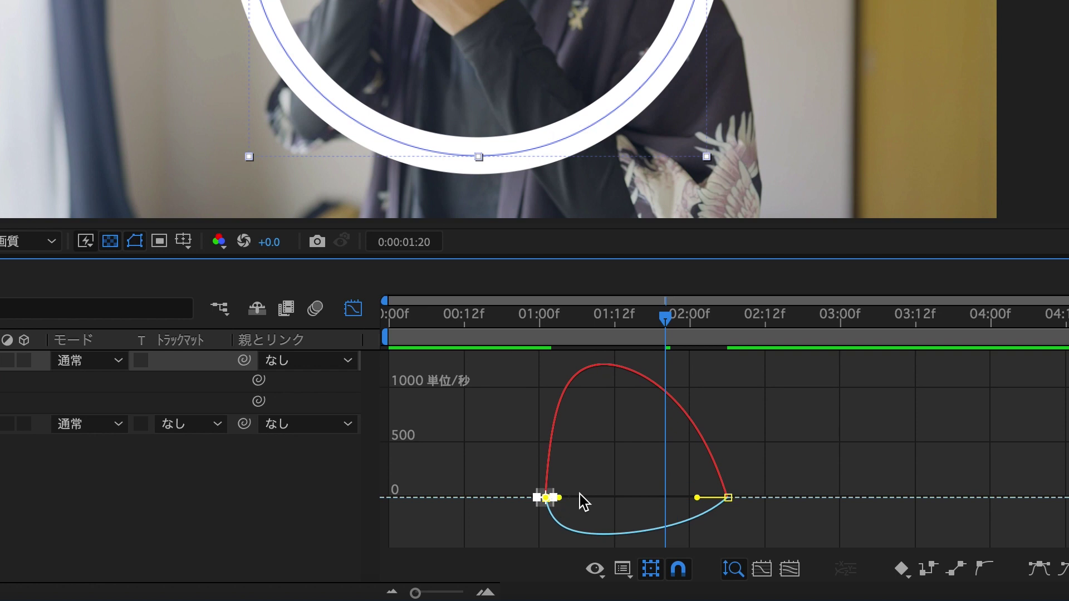
right_click(757, 456)
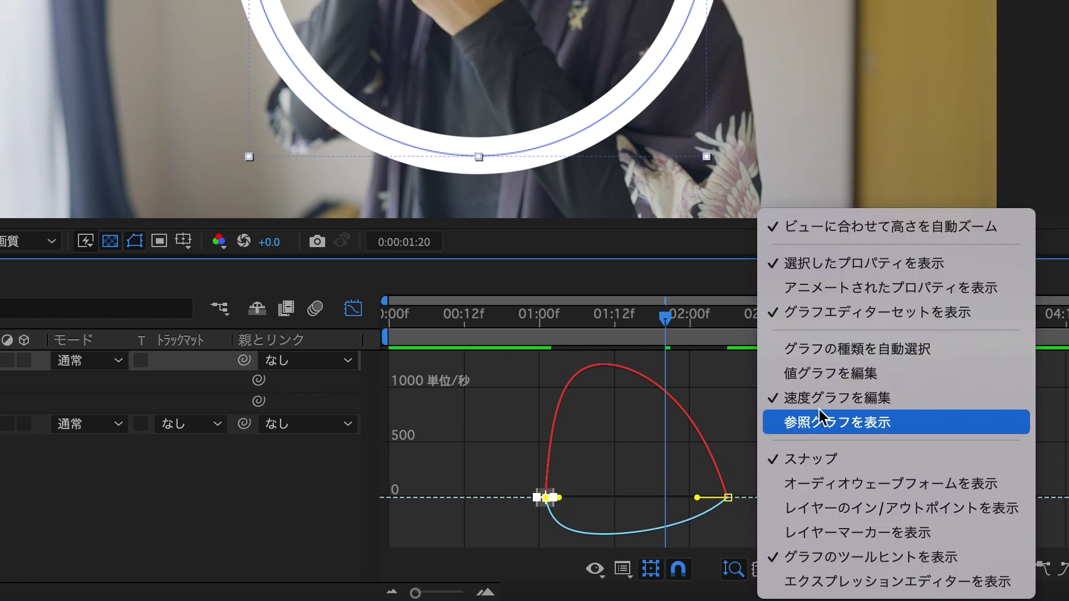
left_click(676, 352)
left_click_drag(742, 451, 670, 593)
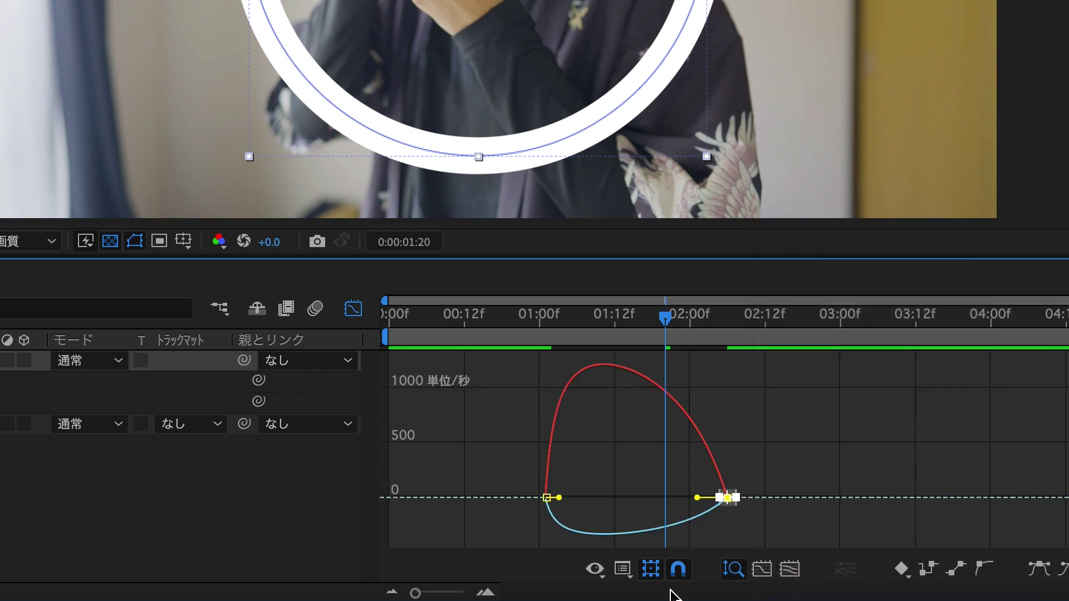
left_click_drag(696, 498, 611, 504)
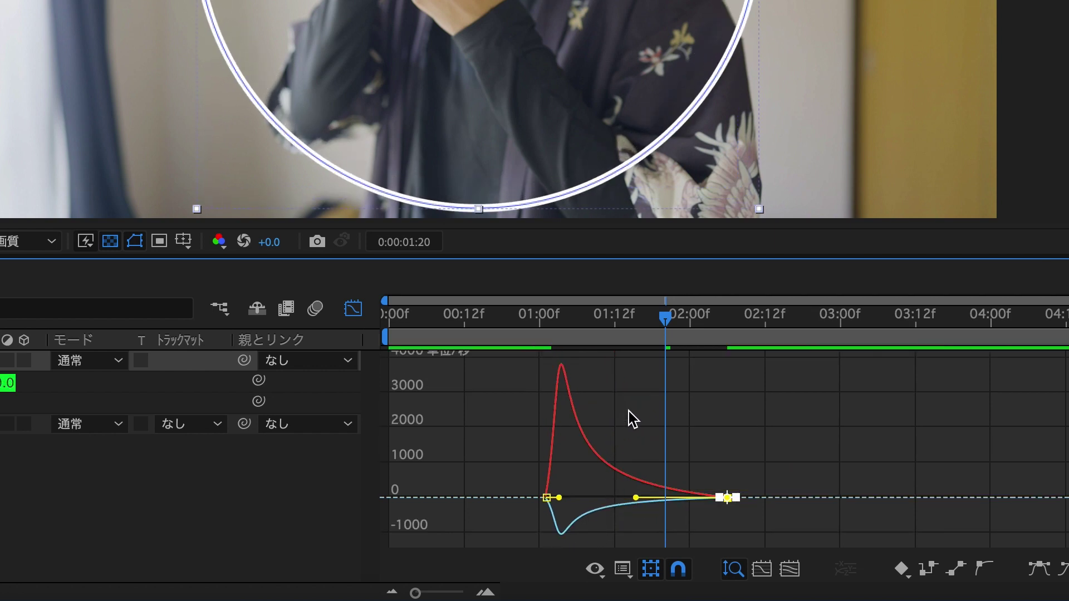
Switch the Graph Editor to the value graph and preview the ring growing up to 01:06.
right_click(683, 396)
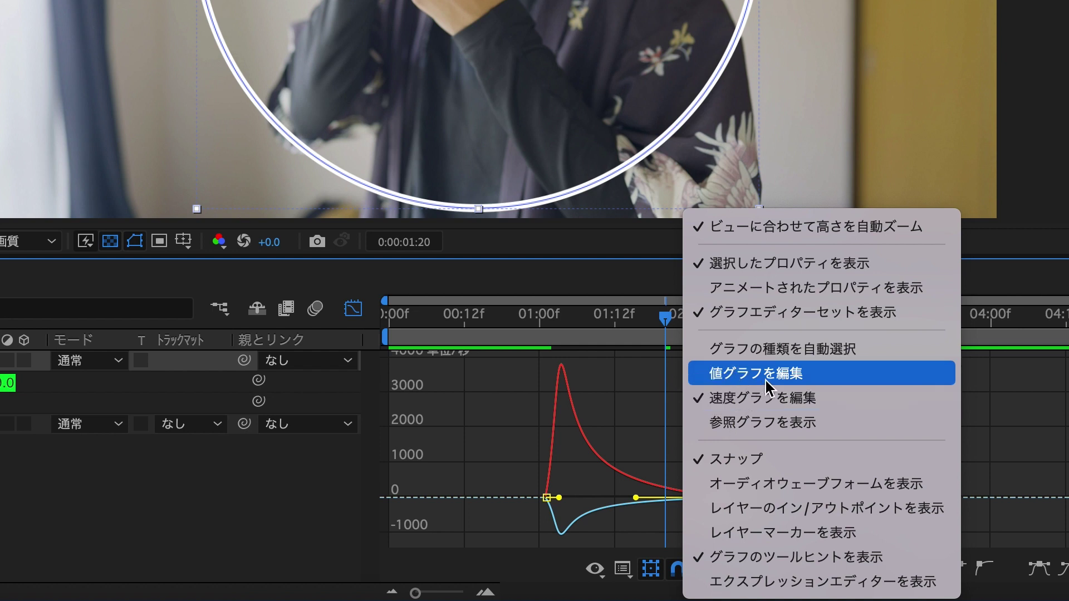
left_click(820, 377)
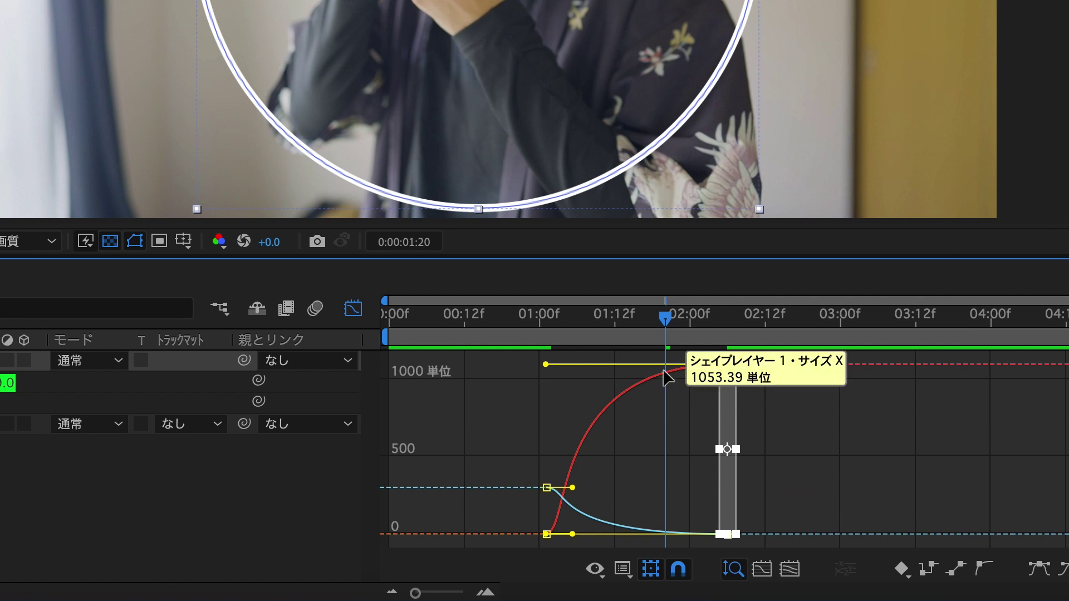
mouse_move(548, 328)
left_mouse_down()
mouse_move(584, 334)
mouse_move(612, 467)
left_mouse_up()
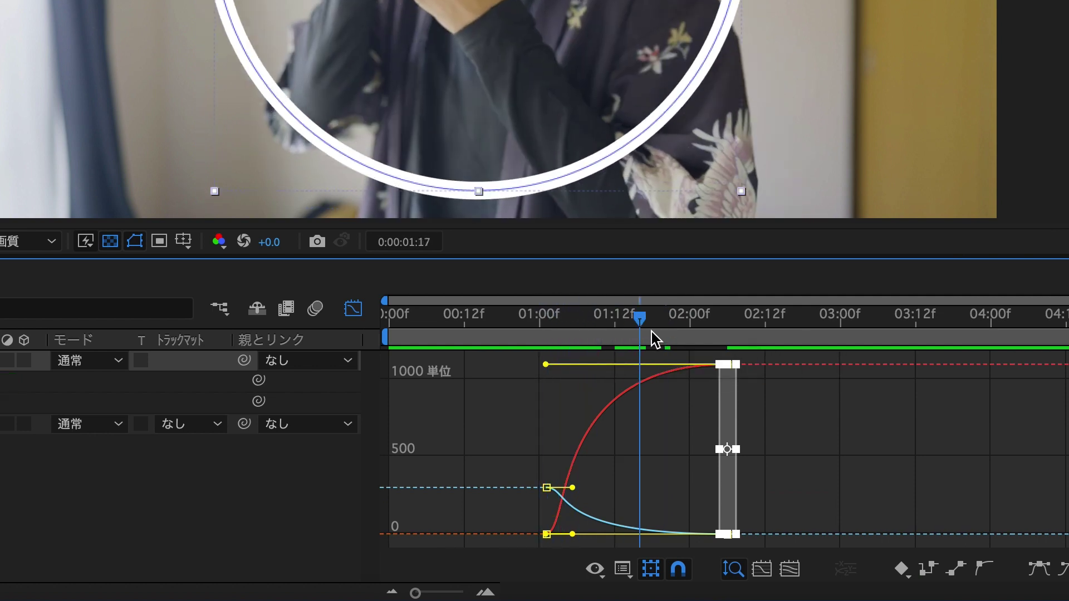
key("space")
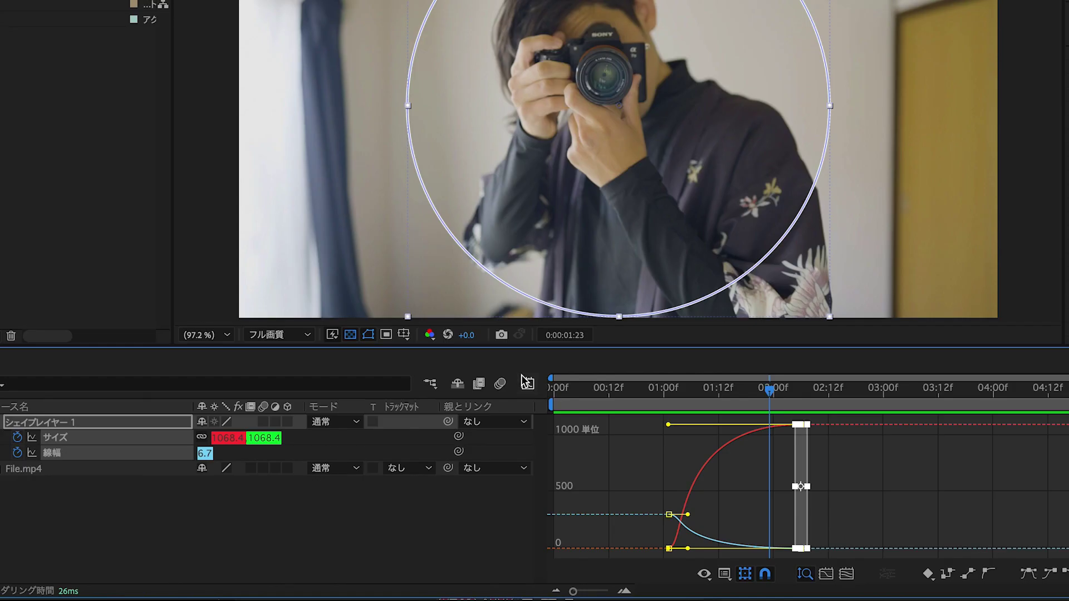
Move the end keyframes to 01:06 and start the ring about 8 frames later.
left_click(526, 383)
left_click_drag(801, 439, 771, 444)
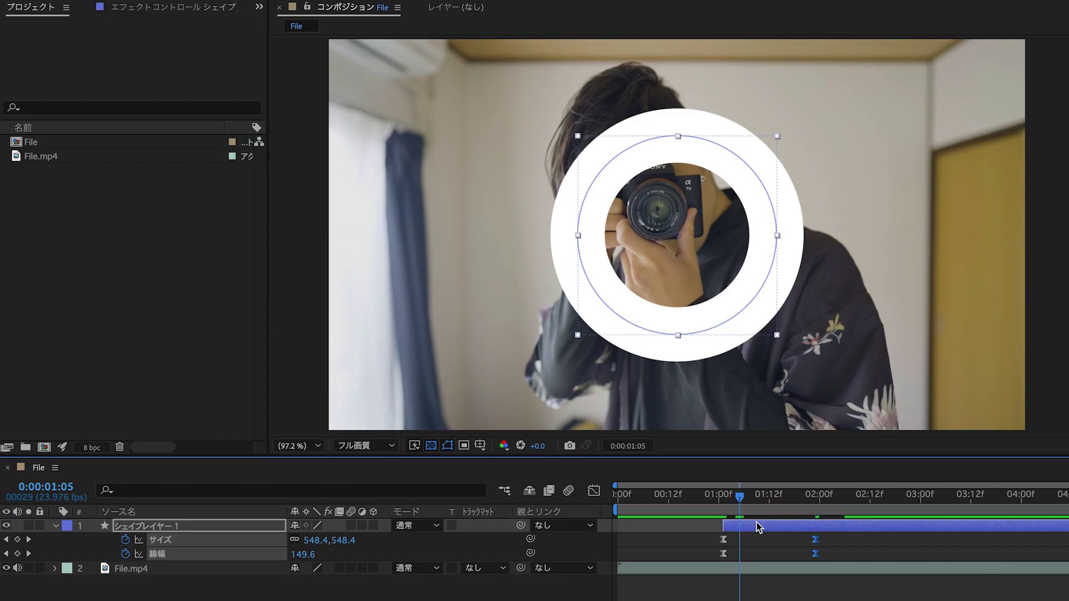
left_click_drag(759, 527, 787, 530)
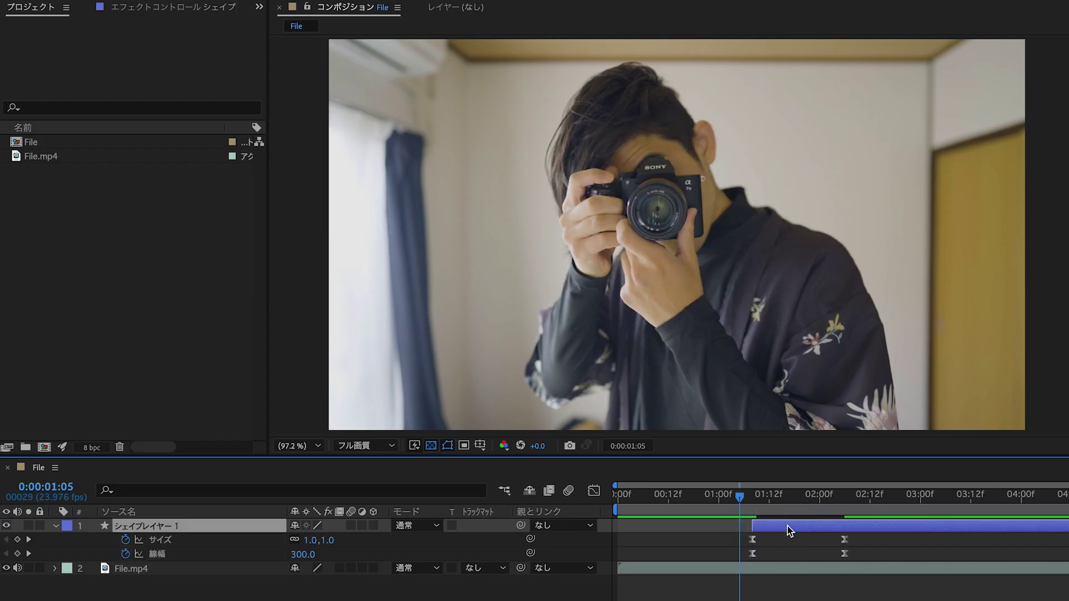
key("space")
left_click(723, 495)
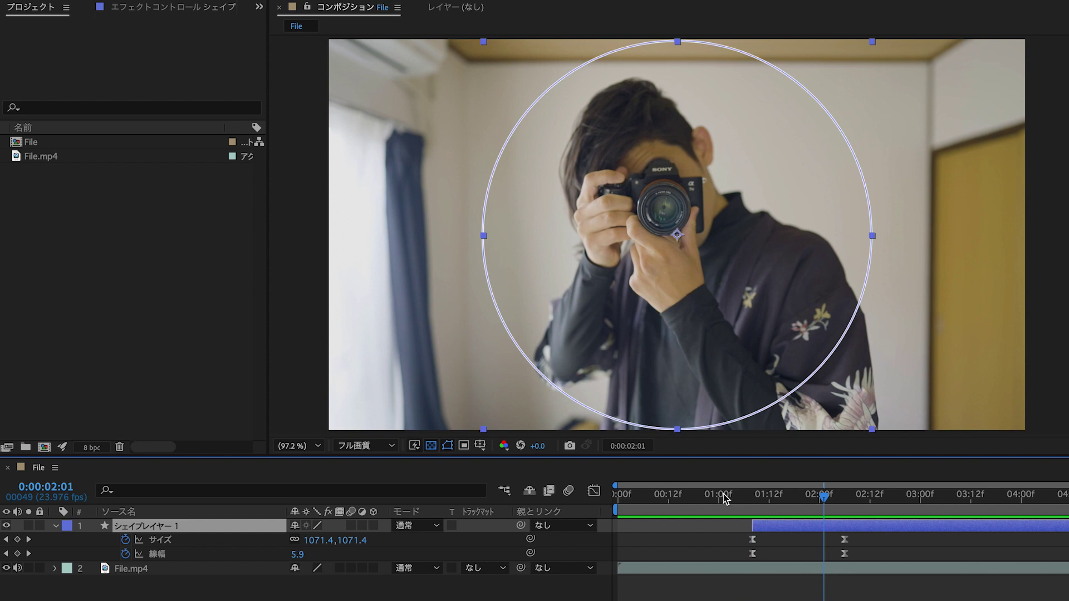
key("space")
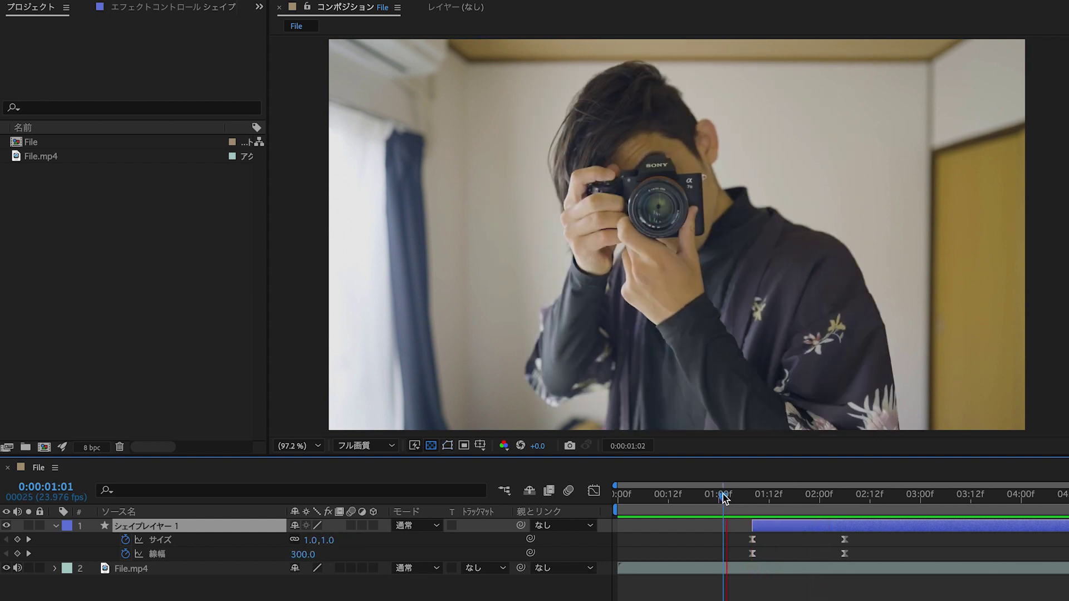
End the ring layer at 02:08 and apply Turbulent Displace to it.
left_click_drag(723, 495, 852, 537)
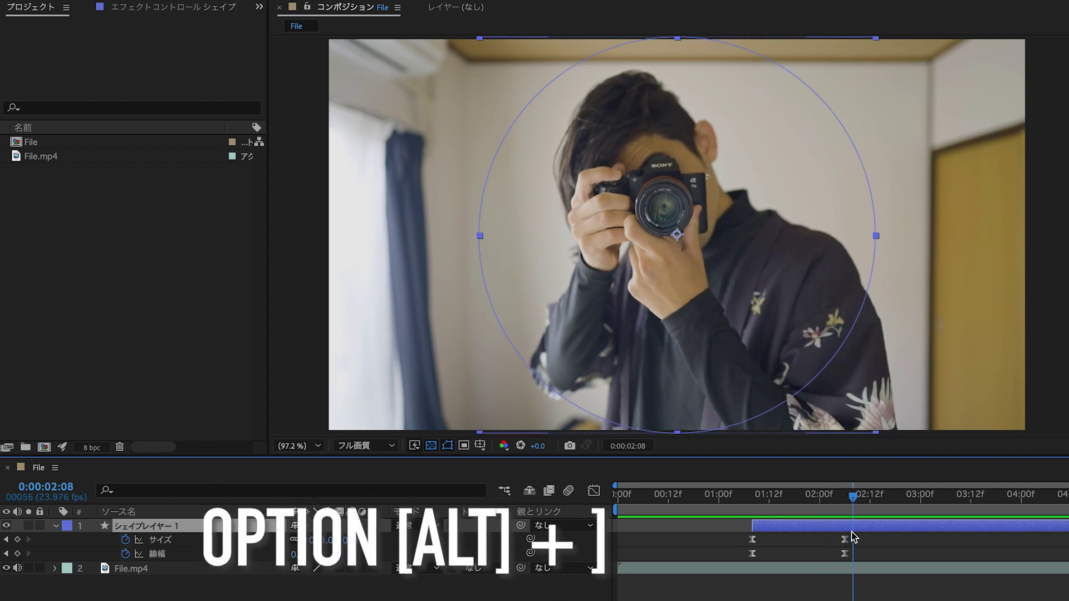
key("alt+bracketright")
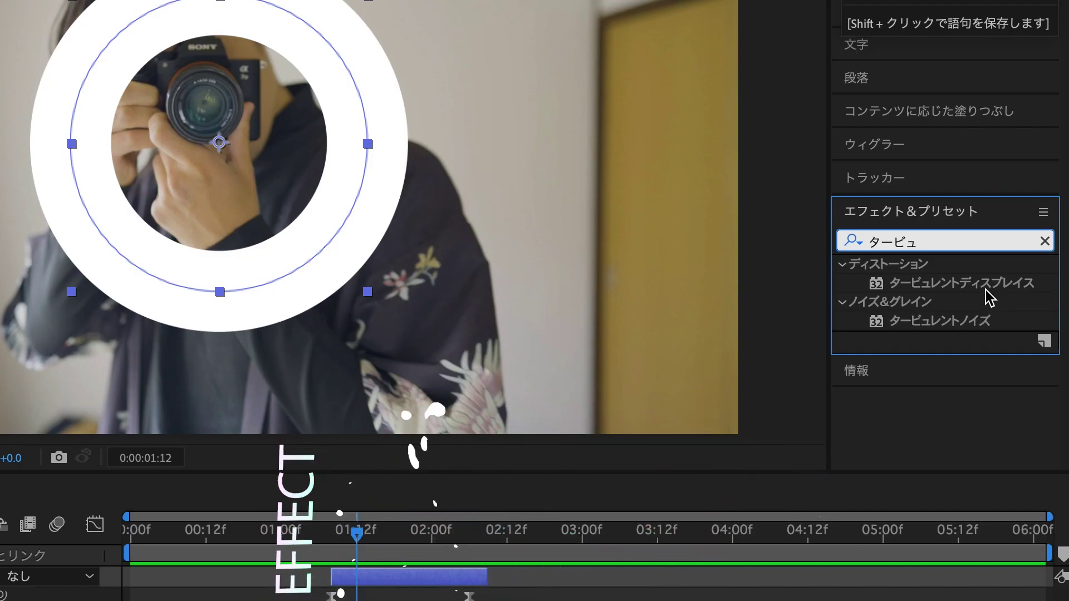
left_click_drag(987, 289, 986, 290)
double_click(986, 290)
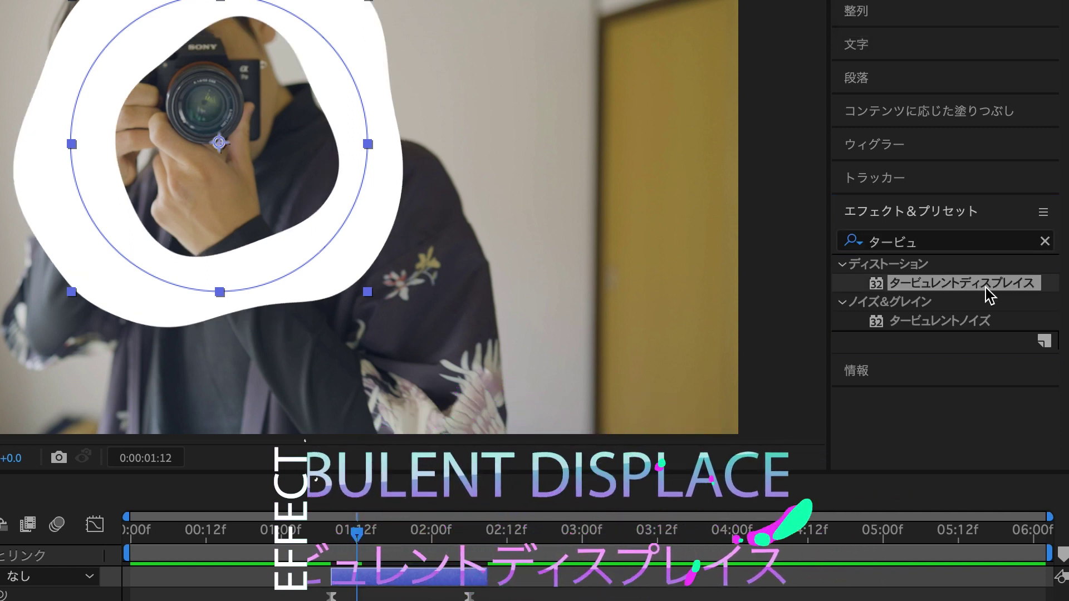
Shift the Turbulent Displace offset to 984.7,546.2 and review the wavy ring.
left_click_drag(356, 535, 332, 534)
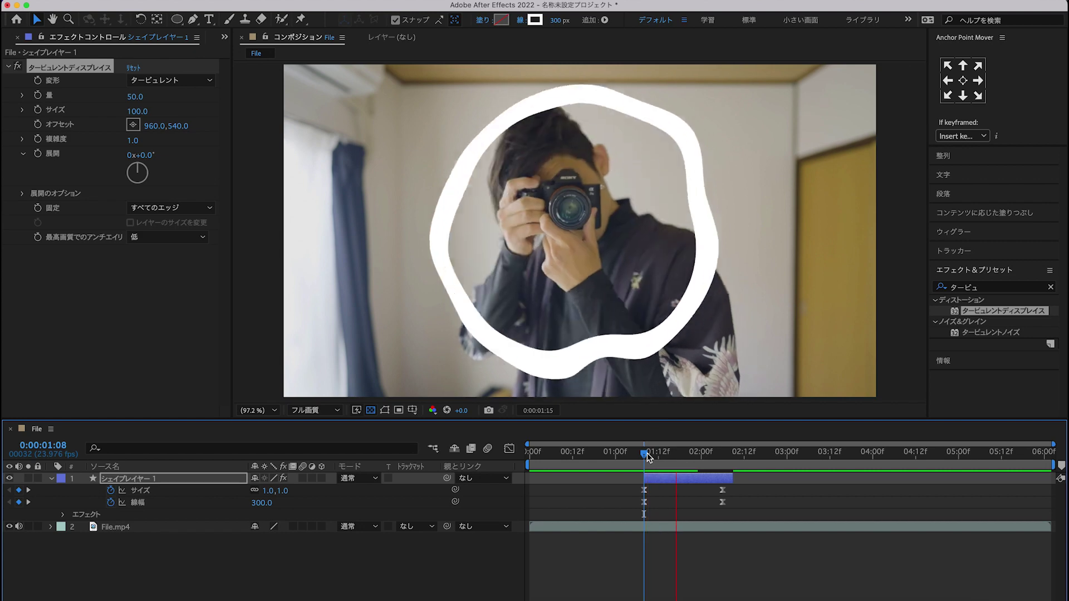
left_click_drag(647, 457, 680, 454)
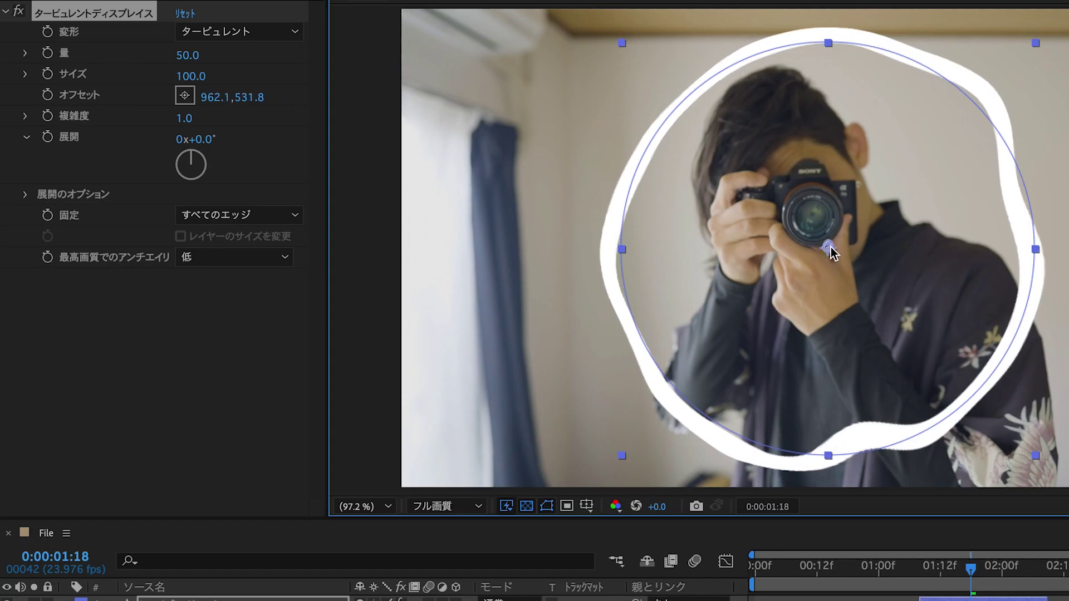
left_click_drag(829, 251, 809, 217)
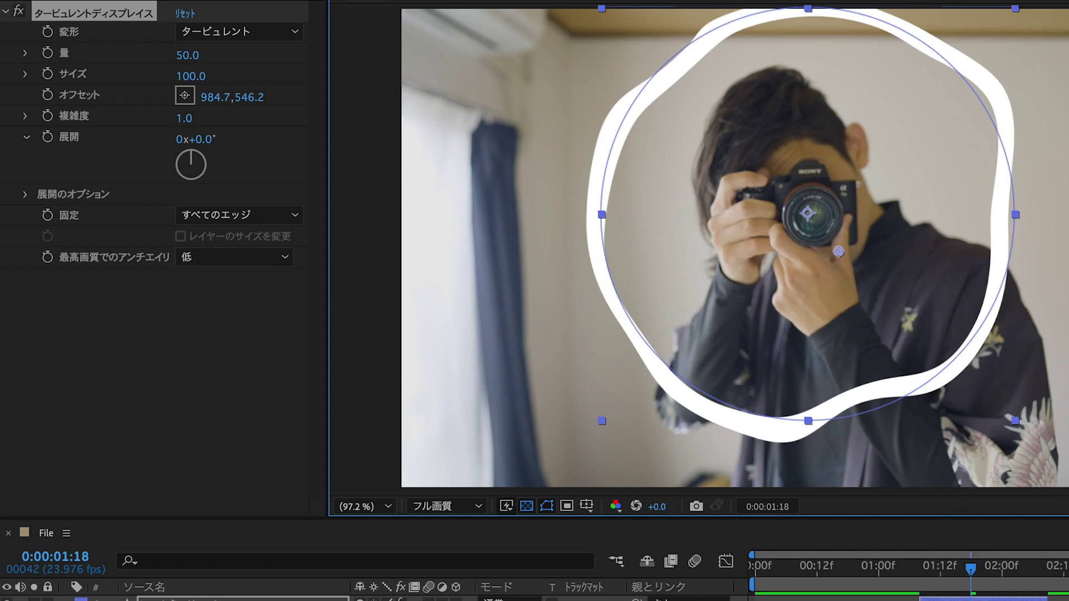
left_click_drag(963, 570, 962, 579)
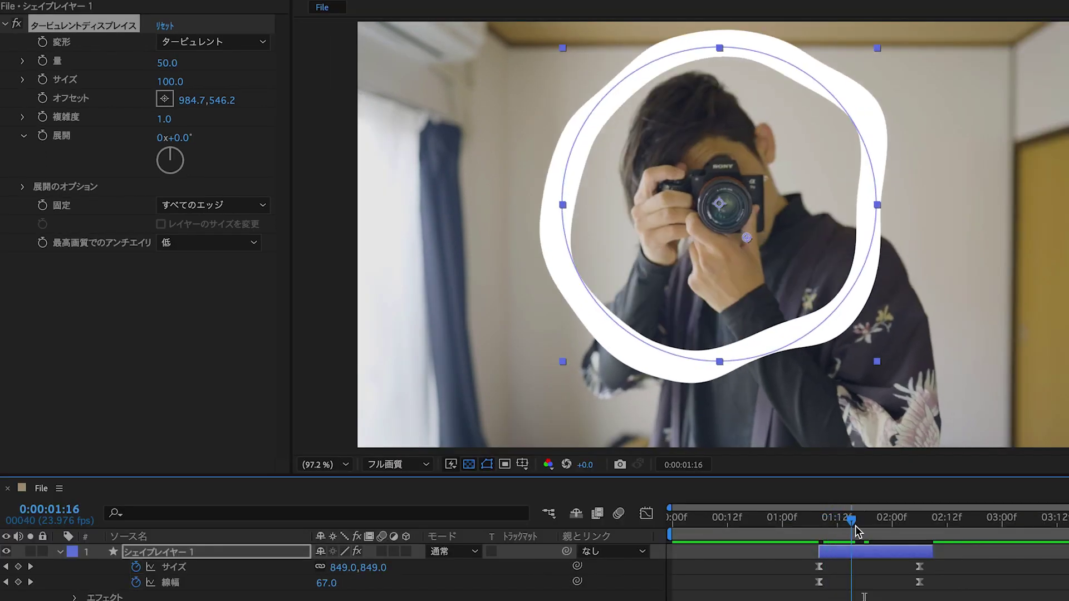
left_click_drag(857, 531, 908, 536)
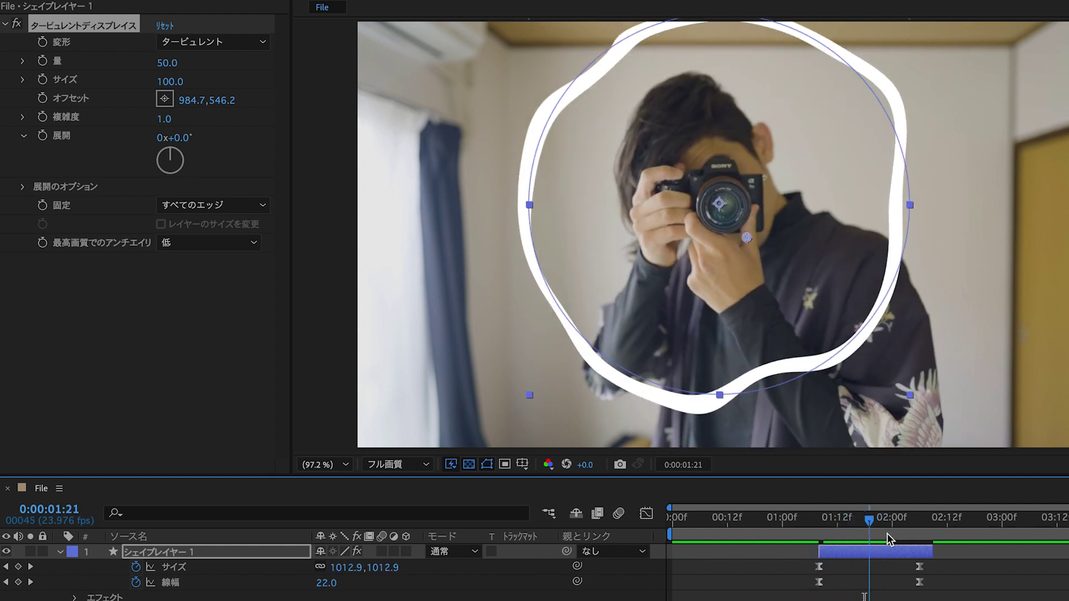
left_click_drag(908, 537, 919, 540)
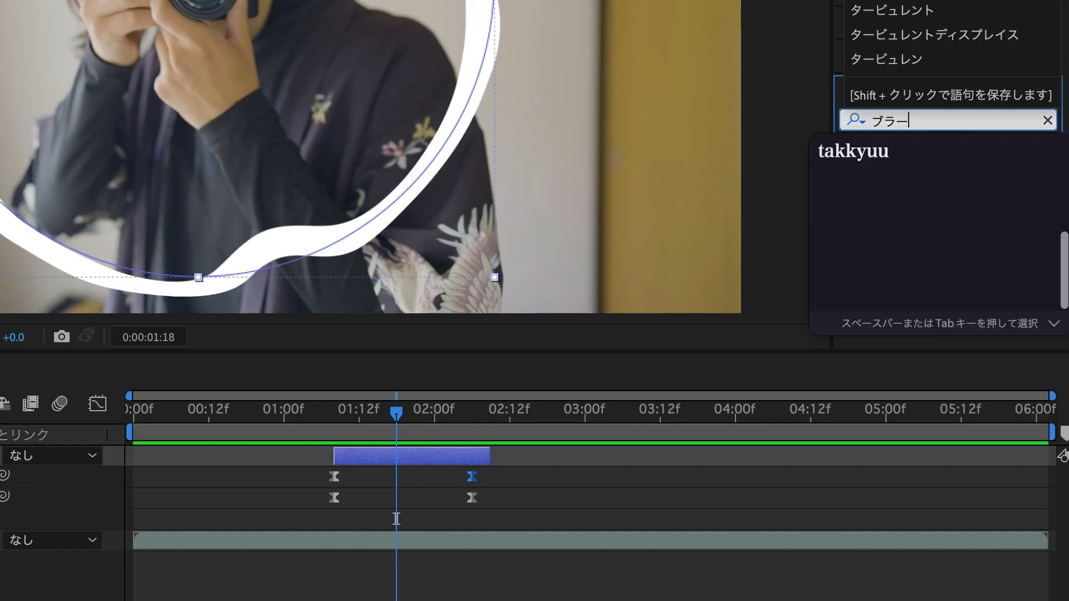
key("Return")
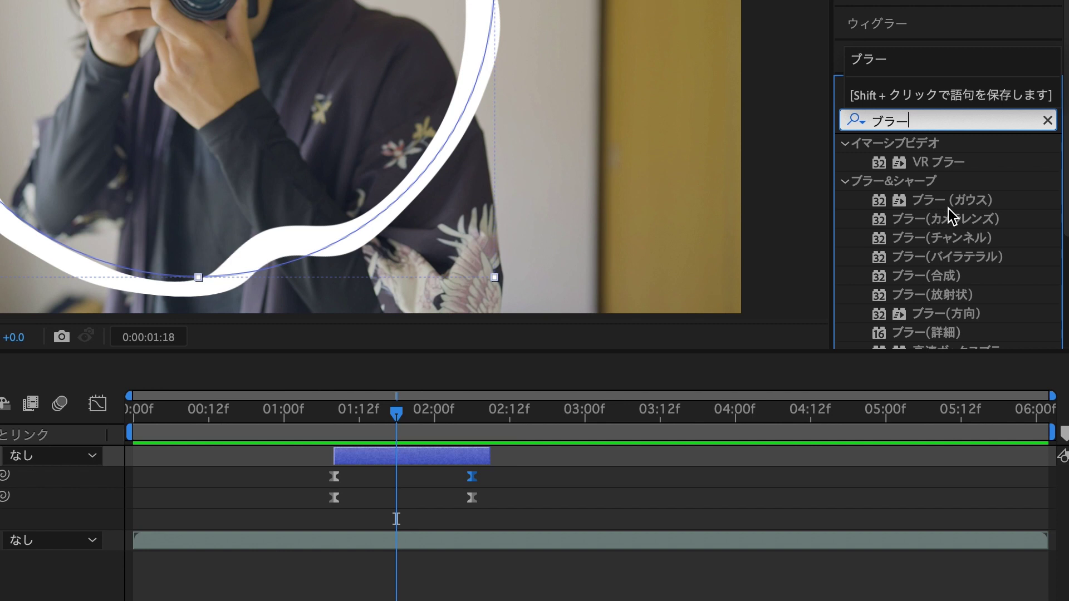
Apply Gaussian Blur to the ring layer with Blurriness 35.2.
left_click(960, 201)
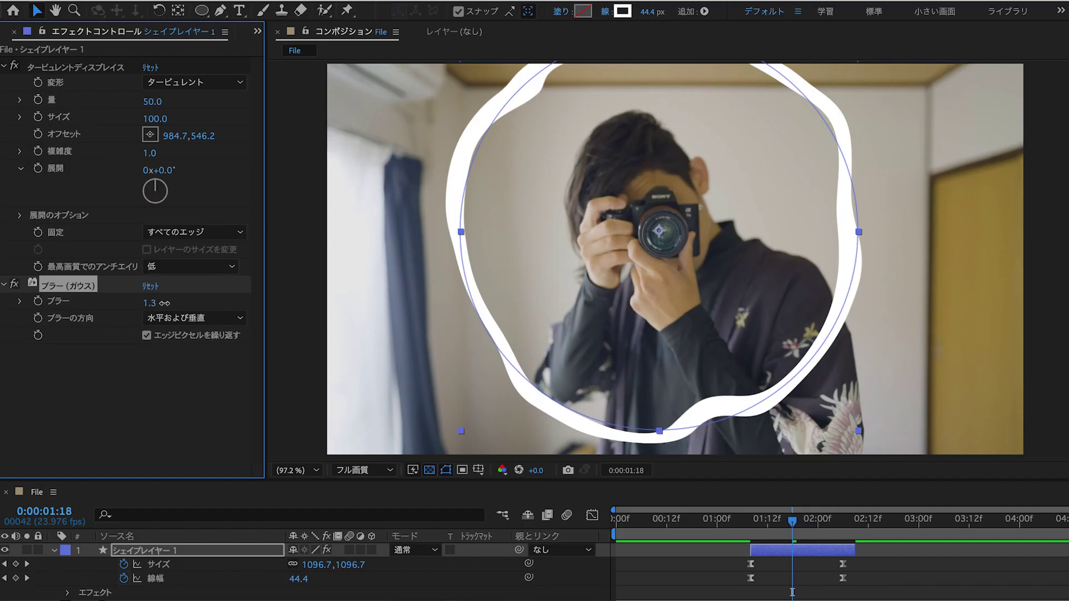
mouse_move(164, 302)
left_mouse_down()
mouse_move(319, 316)
mouse_move(486, 299)
left_mouse_up()
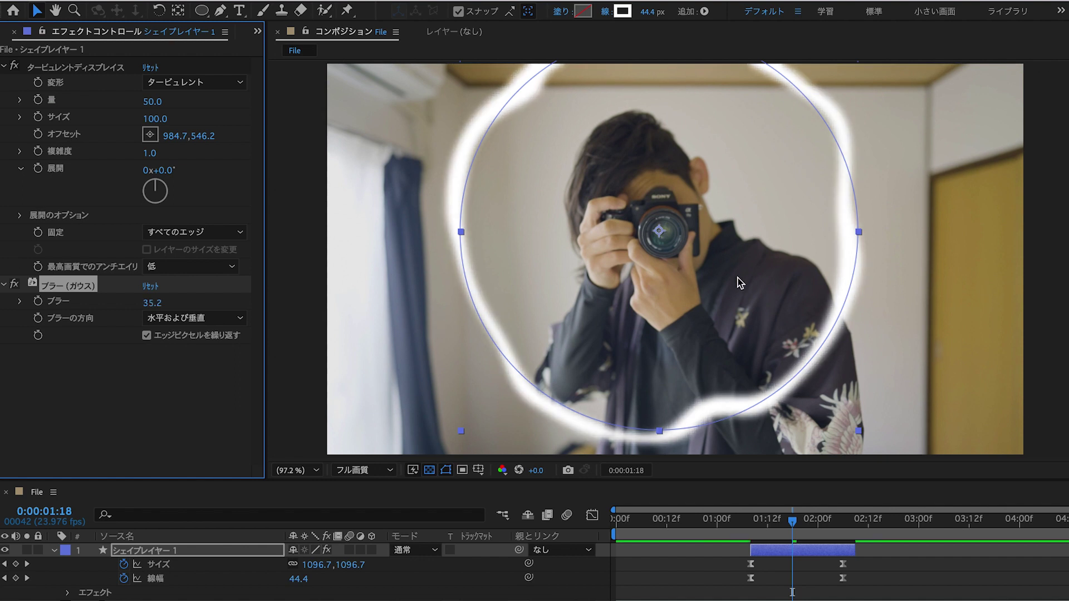
left_click_drag(790, 524, 735, 526)
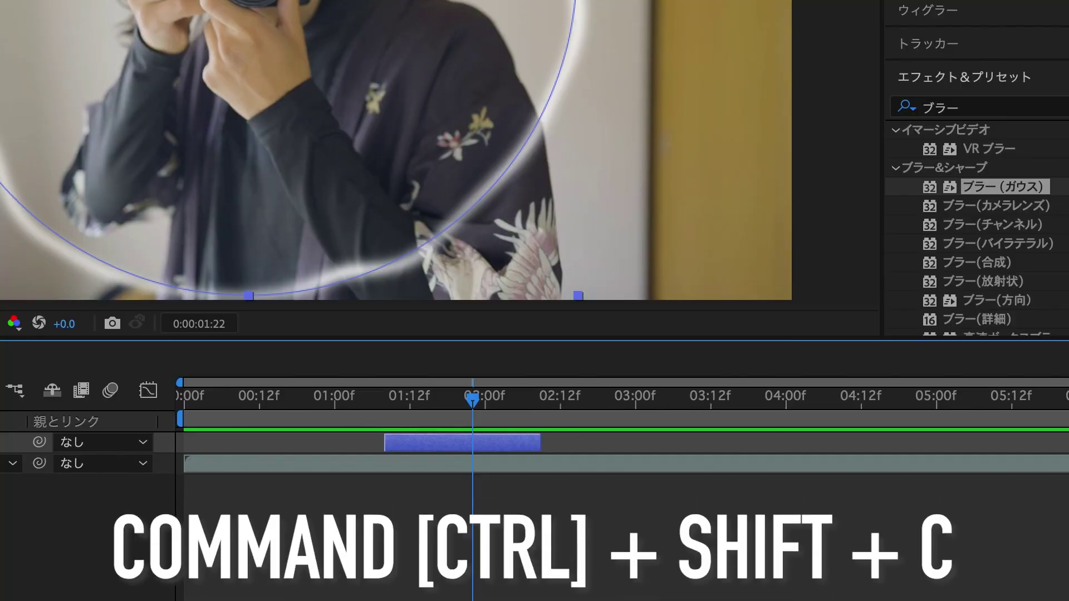
Precompose the ring shape layer into a composition named 'MotionGraphics'.
key("ctrl+shift+c")
type("MotionGraphics")
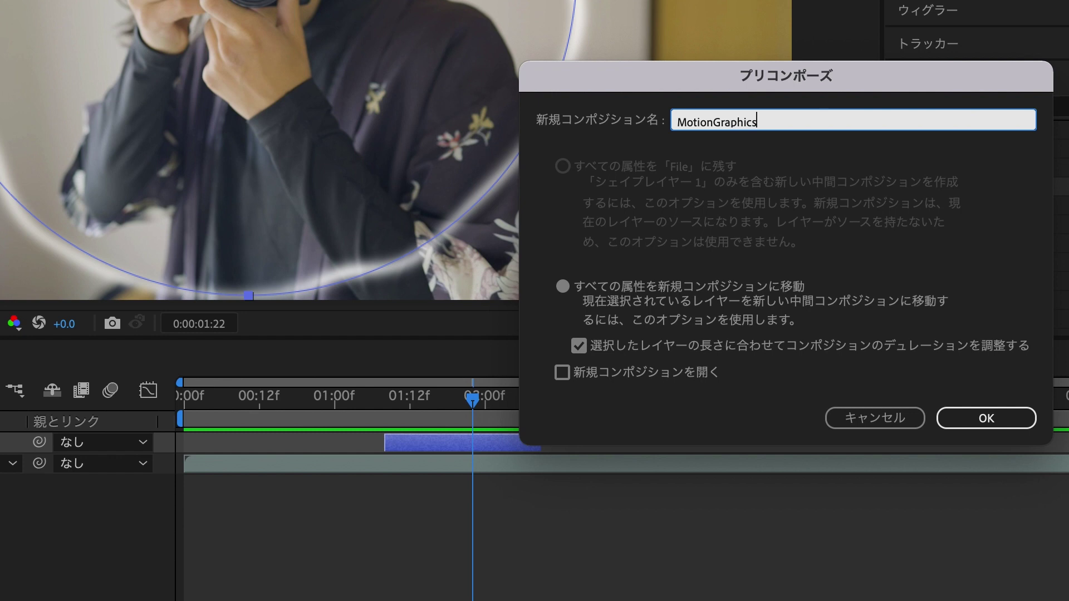
key("Return")
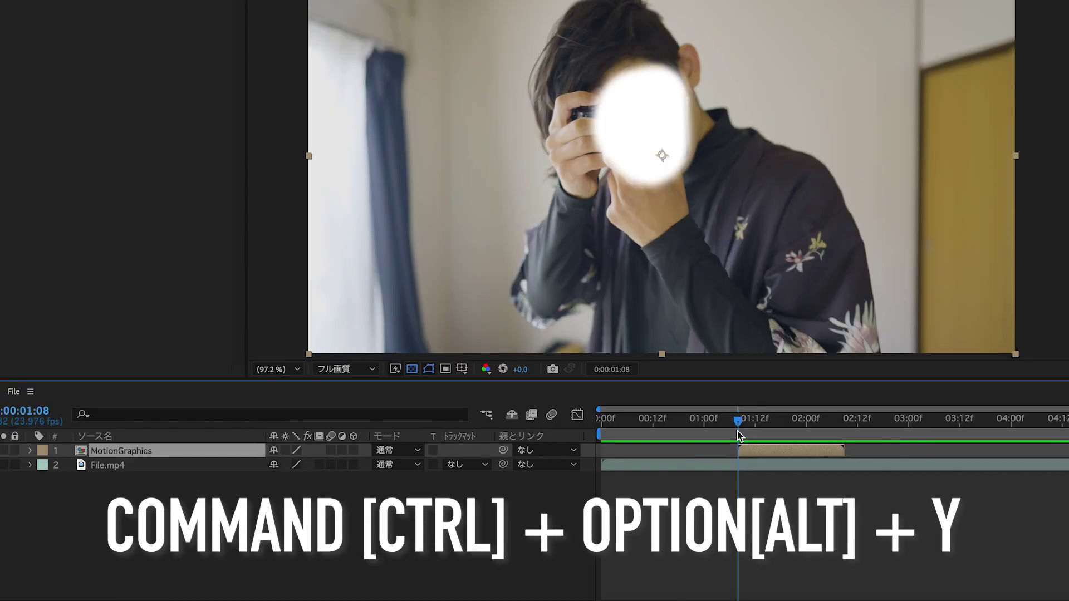
Add an adjustment layer trimmed to the ring's 01:08–02:08 span.
key("ctrl+alt+y")
key("alt+bracketleft")
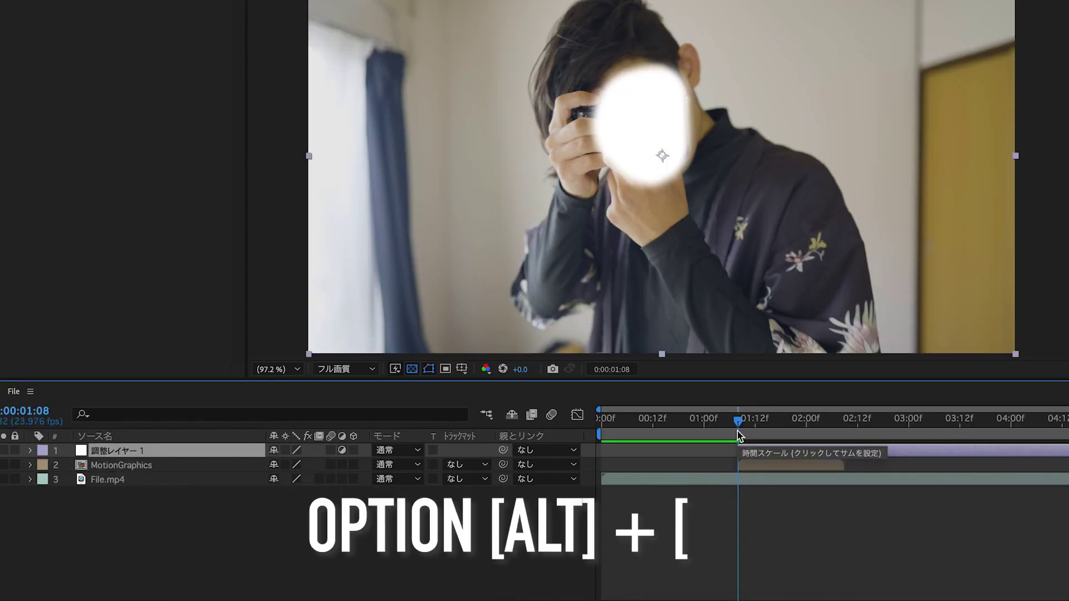
left_click_drag(742, 426, 845, 434)
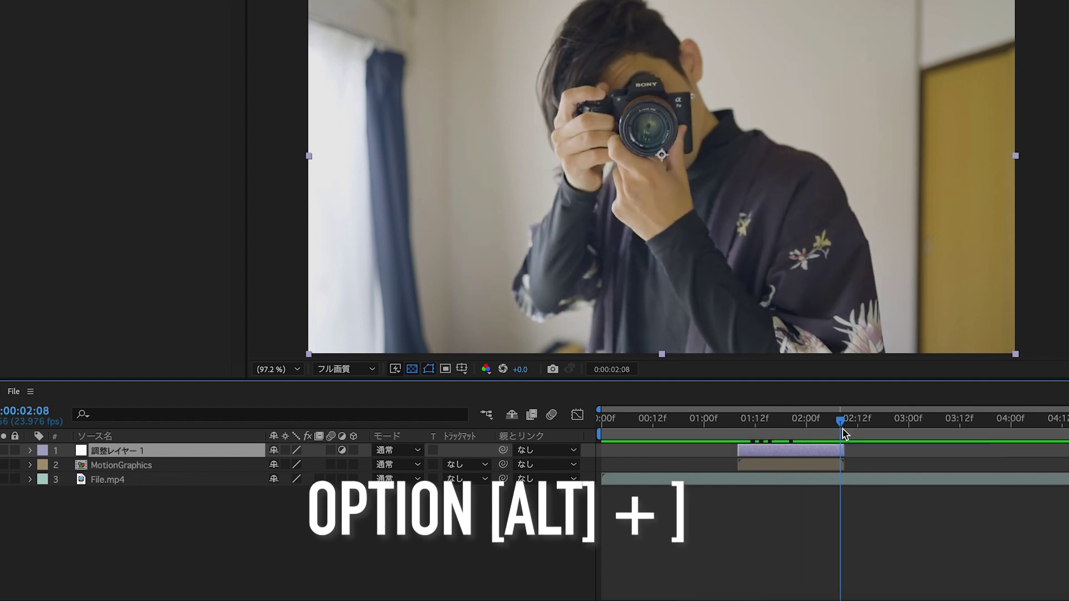
left_click_drag(844, 428, 764, 426)
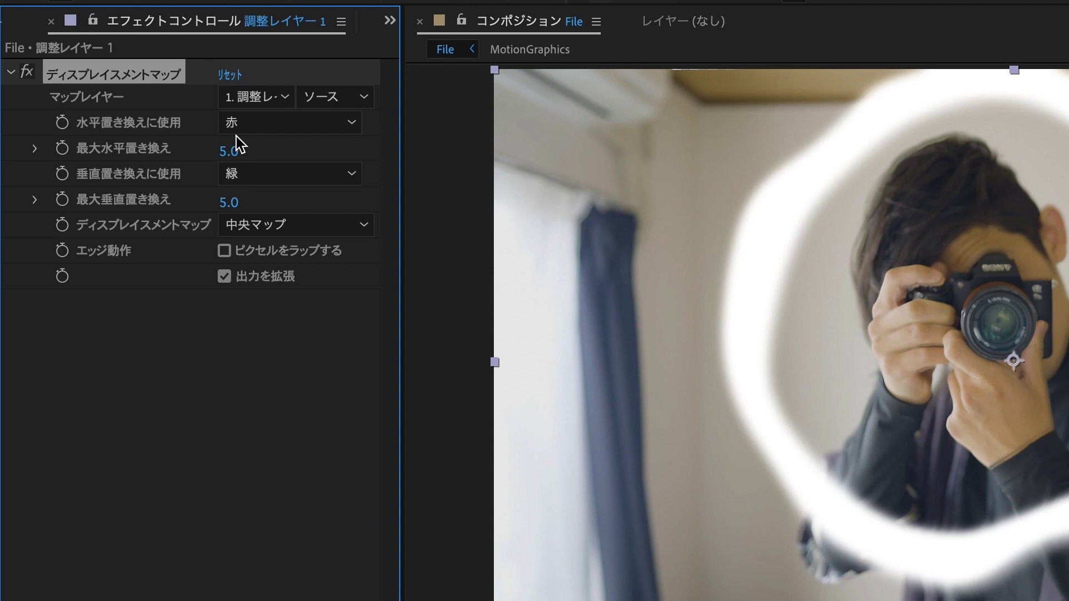
Set the Displacement Map layer to MotionGraphics and hide the MotionGraphics layer.
left_click(275, 95)
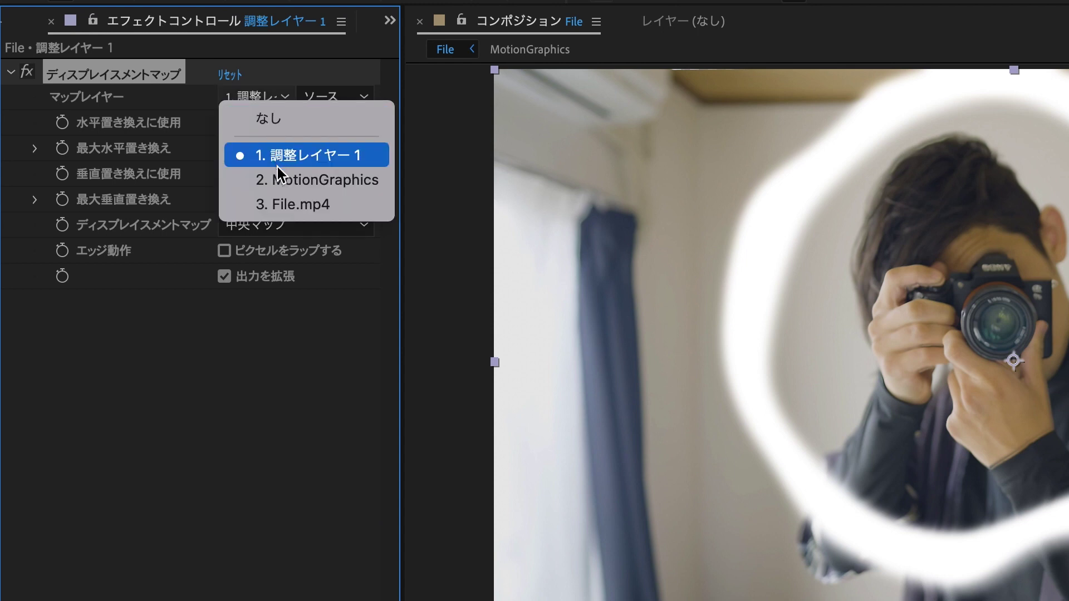
left_click(347, 186)
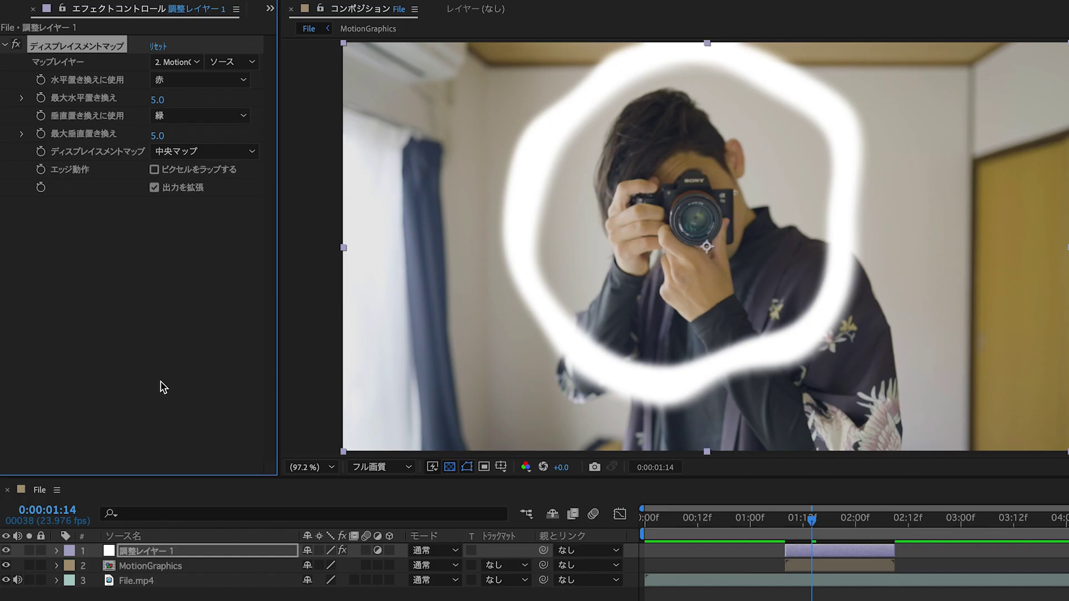
left_click(6, 565)
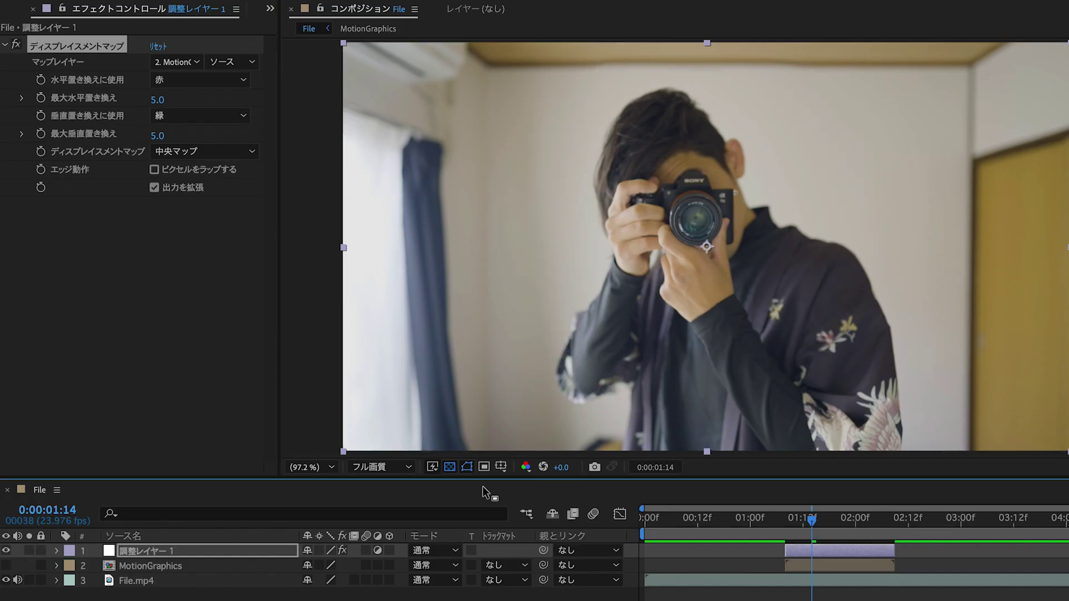
Set maximum horizontal displacement 26 and vertical 17, then preview the distortion.
mouse_move(811, 520)
left_mouse_down()
mouse_move(793, 524)
mouse_move(825, 526)
mouse_move(807, 523)
left_mouse_up()
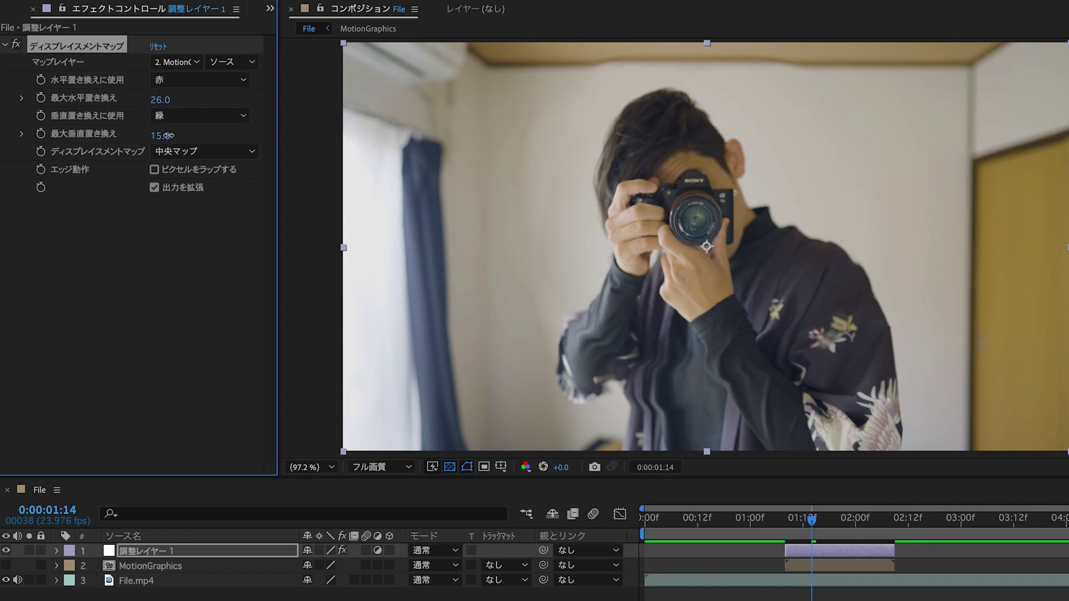
left_click_drag(168, 137, 132, 144)
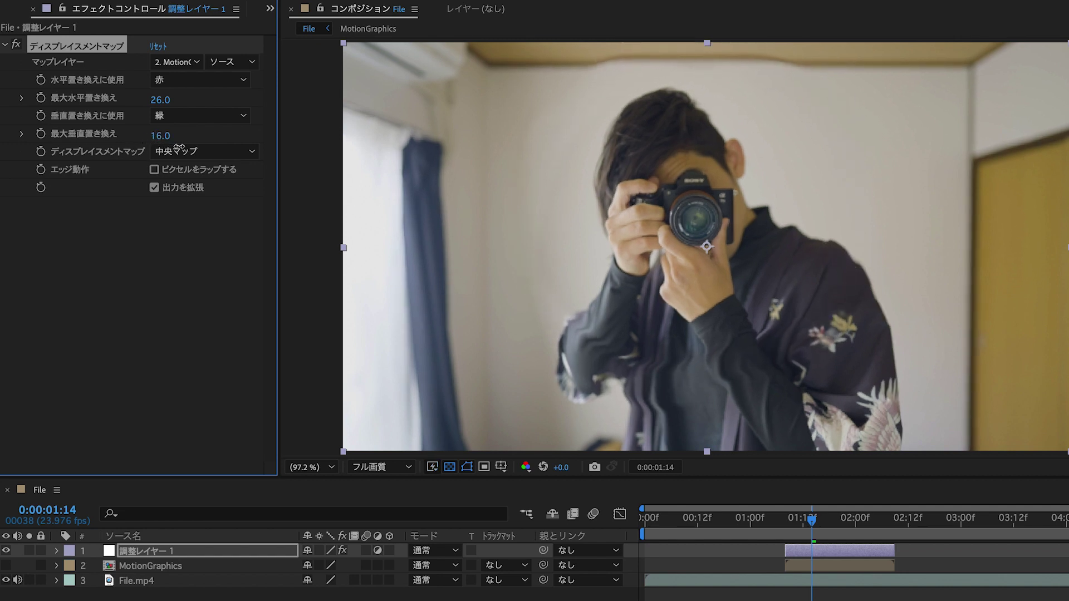
left_click_drag(813, 526, 817, 534)
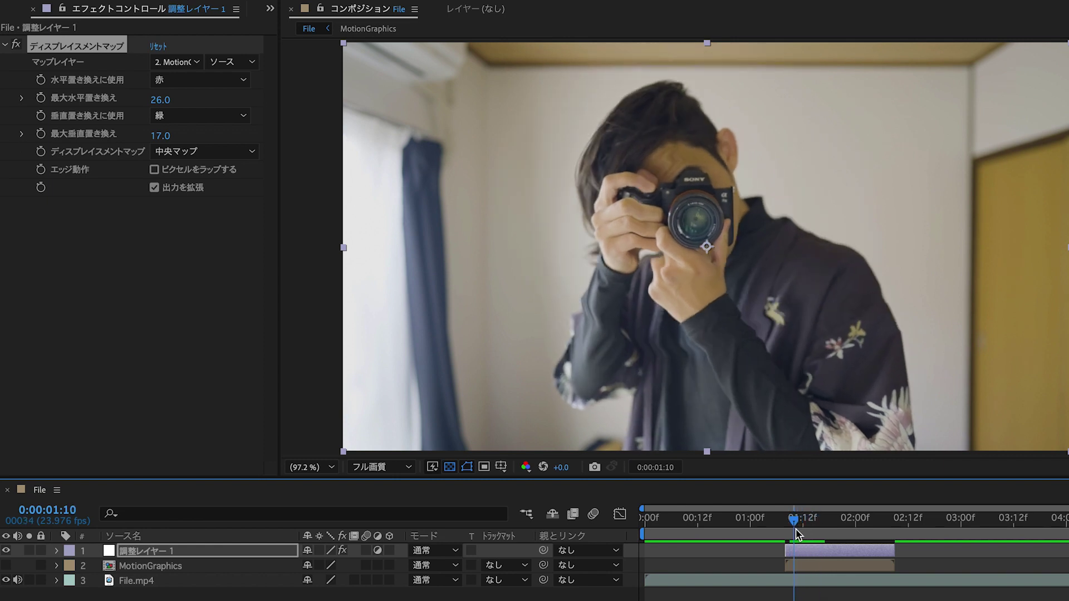
left_click_drag(817, 533, 791, 533)
key("space")
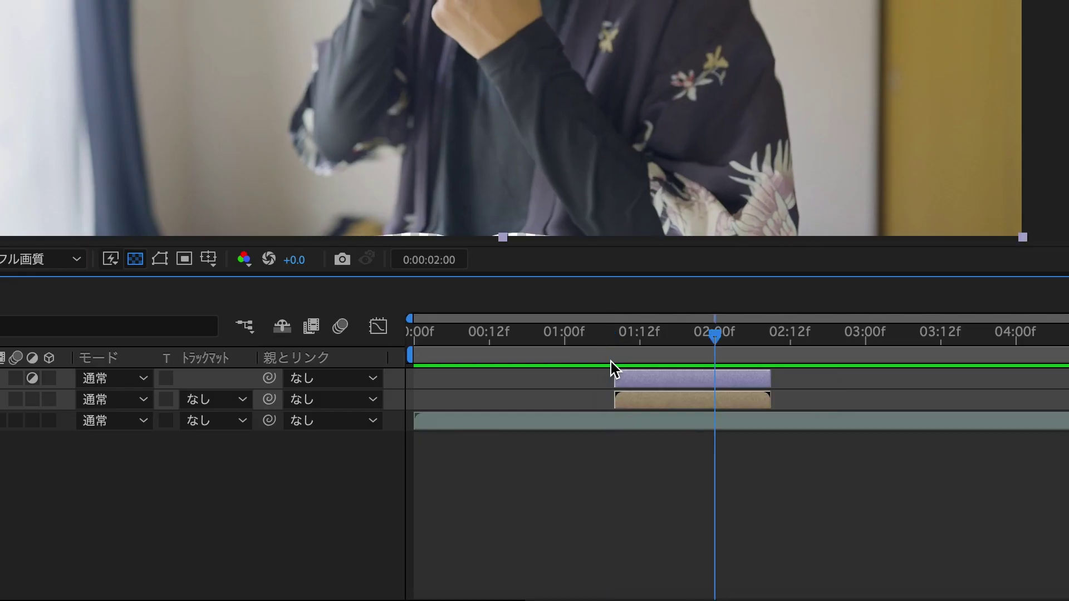
Duplicate the MotionGraphics layer, move the copy to the top, and set its opacity to 3%.
key("space")
key("space")
left_click(628, 354)
left_click_drag(629, 354, 652, 358)
left_click(652, 449)
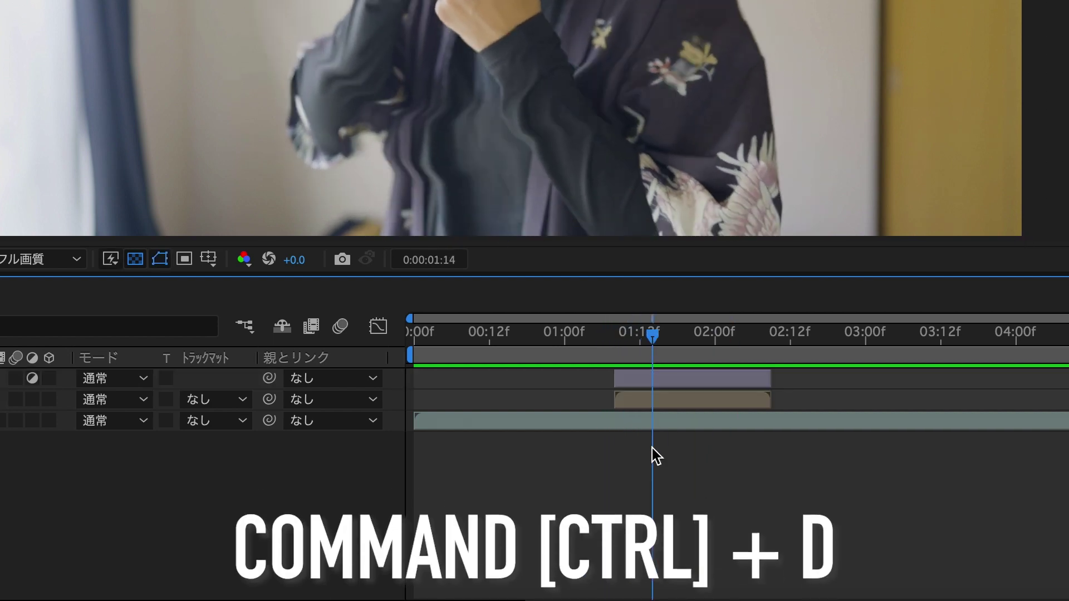
left_click(650, 406)
key("ctrl+d")
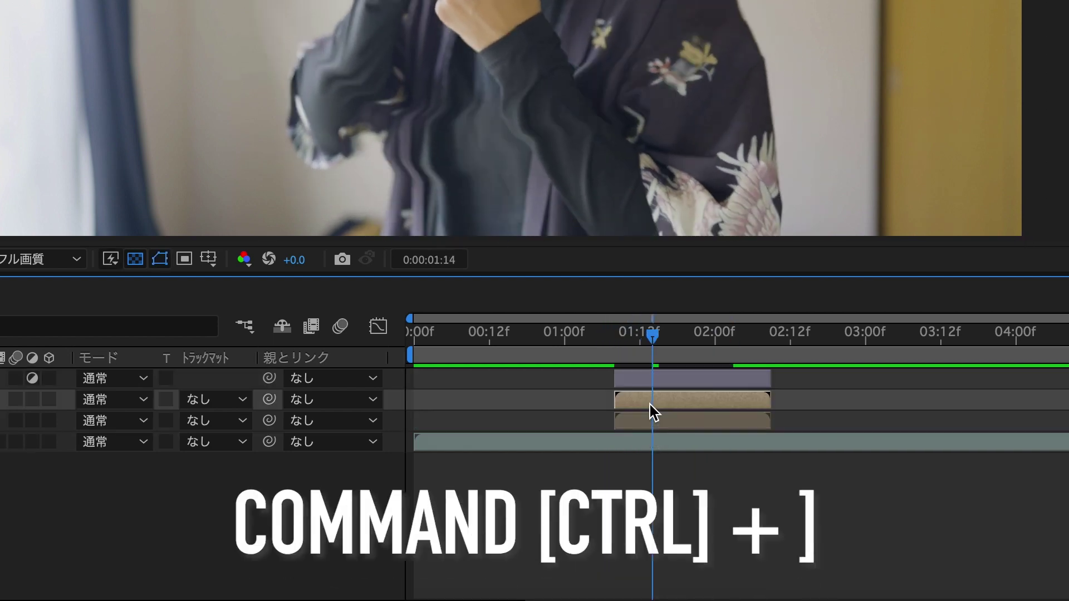
key("ctrl+bracketright")
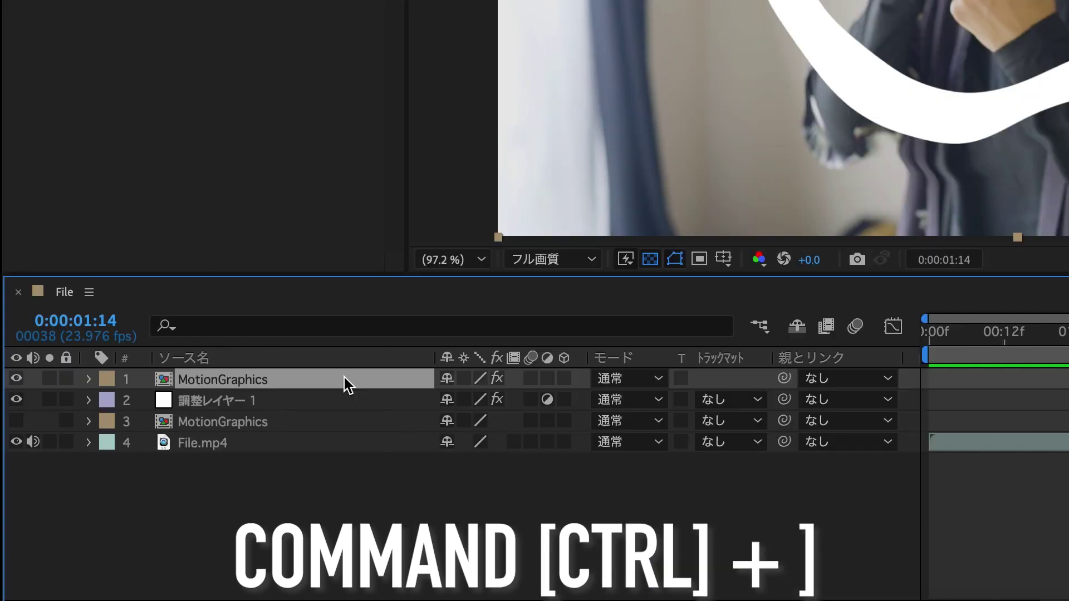
key("t")
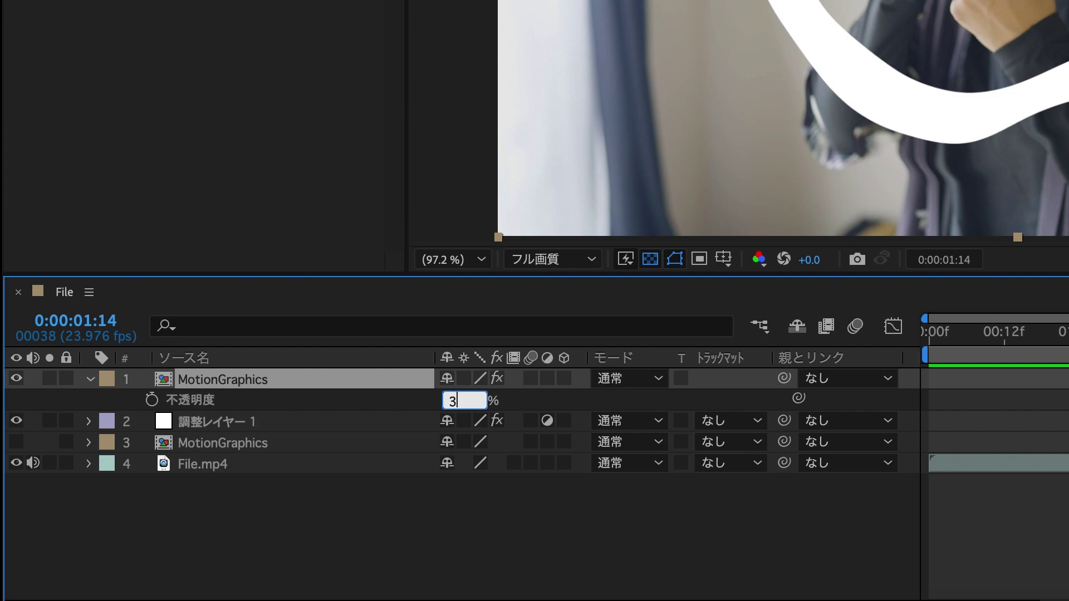
Preview the composite with the faint ring overlay from 01:03.
left_click(765, 488)
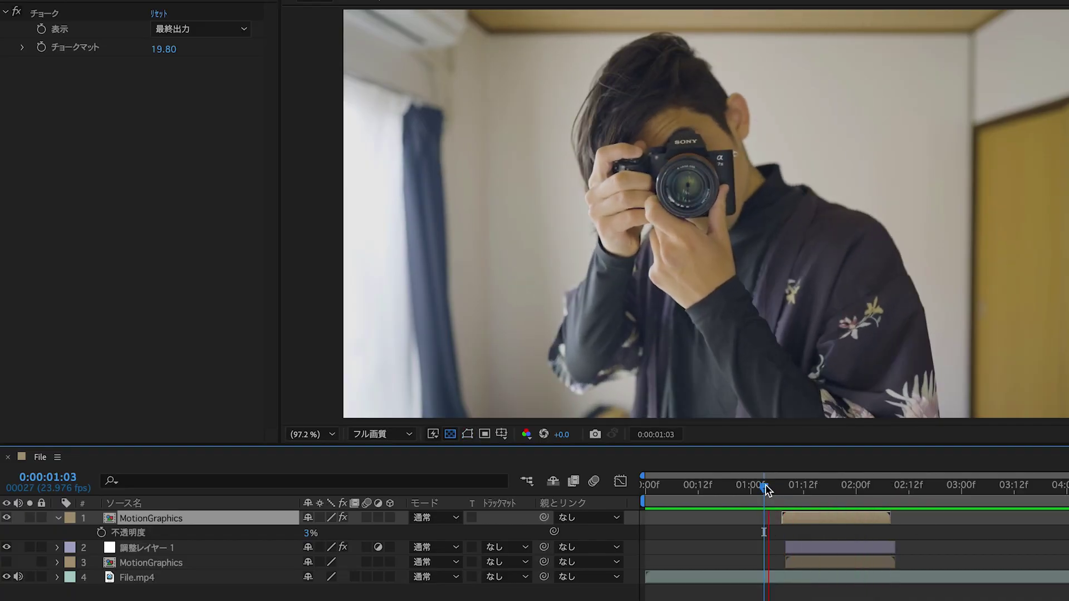
key("space")
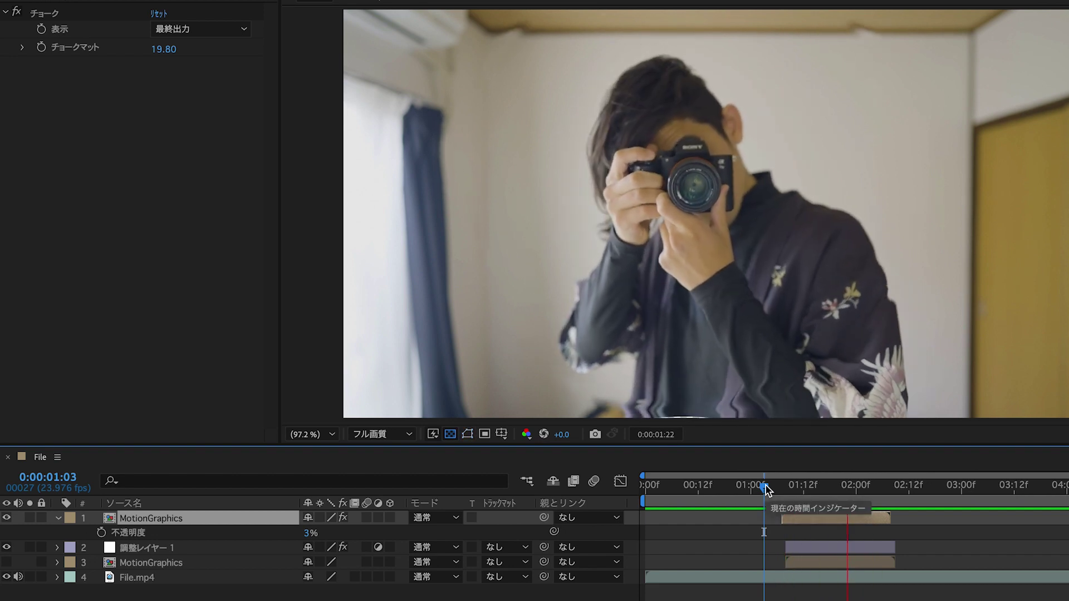
key("space")
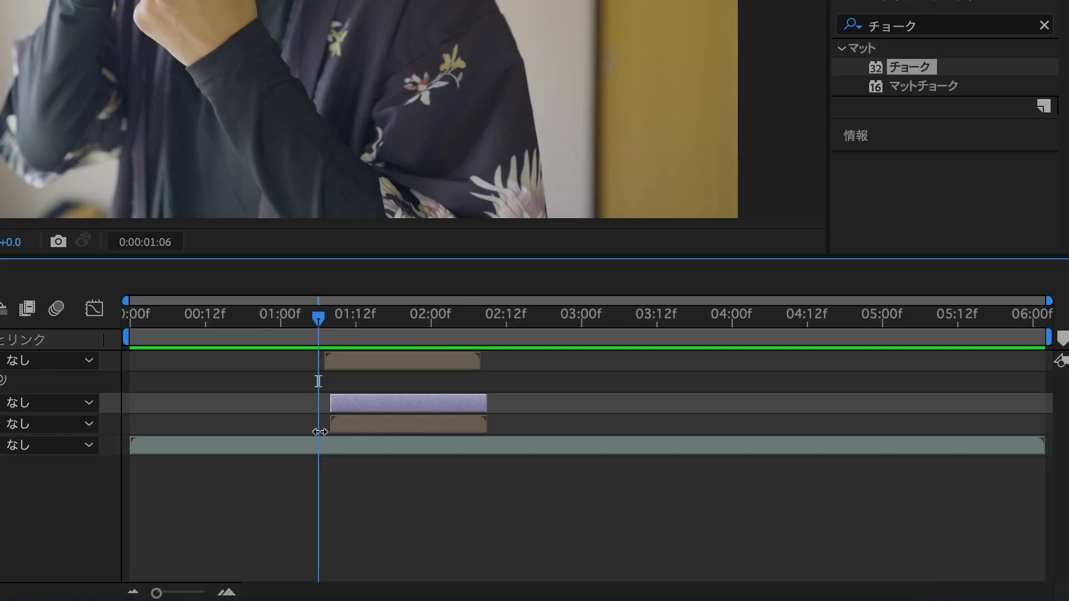
left_click(780, 579)
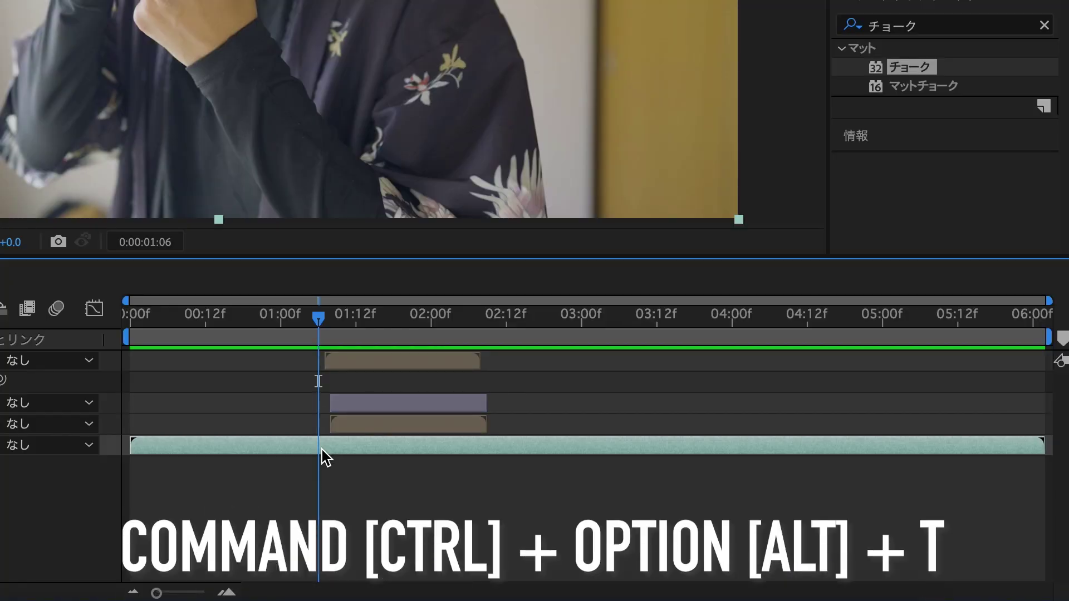
Enable Time Remap on File.mp4 and add a remap keyframe at 01:19.
key("ctrl+alt+t")
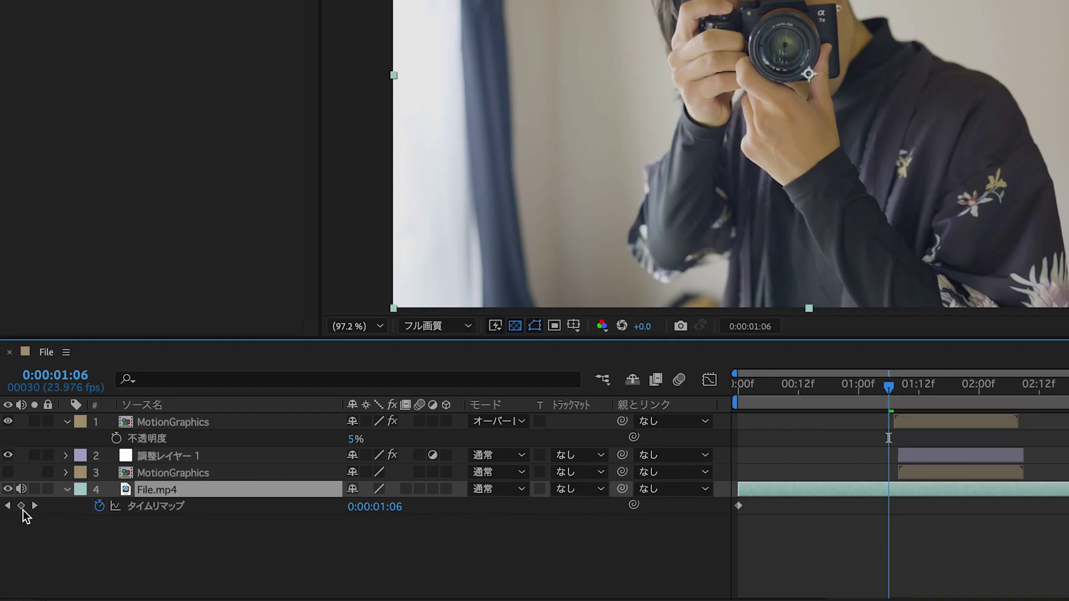
left_click_drag(891, 387, 954, 397)
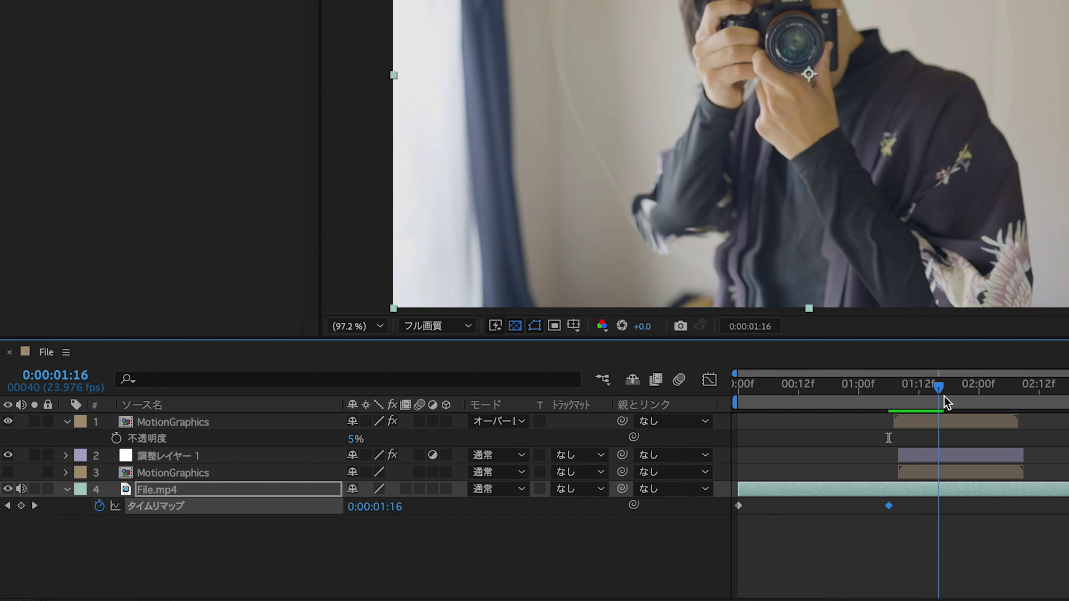
left_click(21, 505)
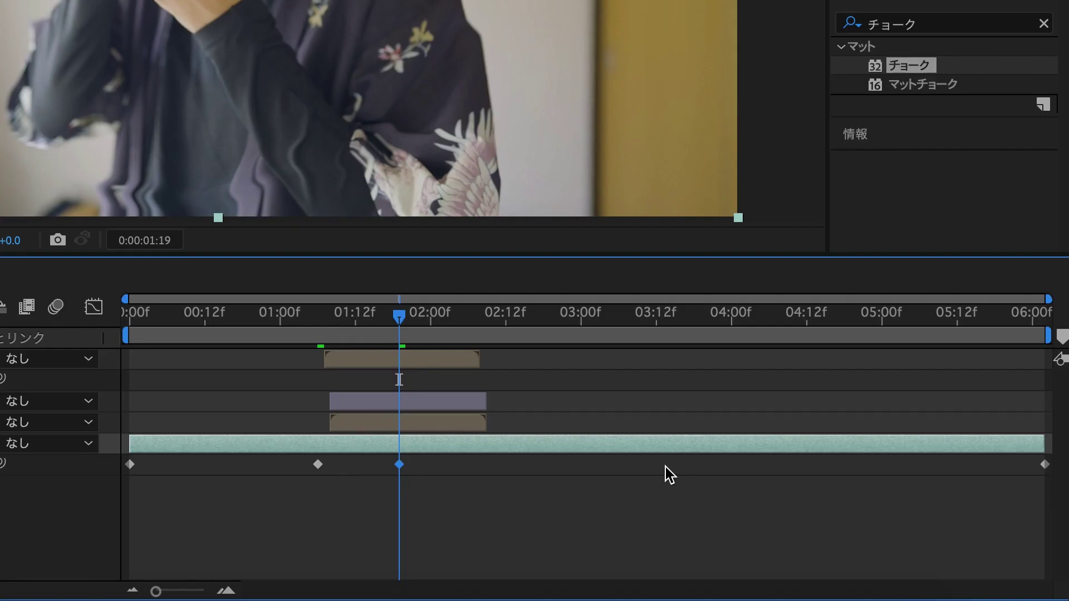
Nudge the later time-remap keyframes two frames earlier and preview from 01:02.
left_click_drag(385, 475, 1062, 462)
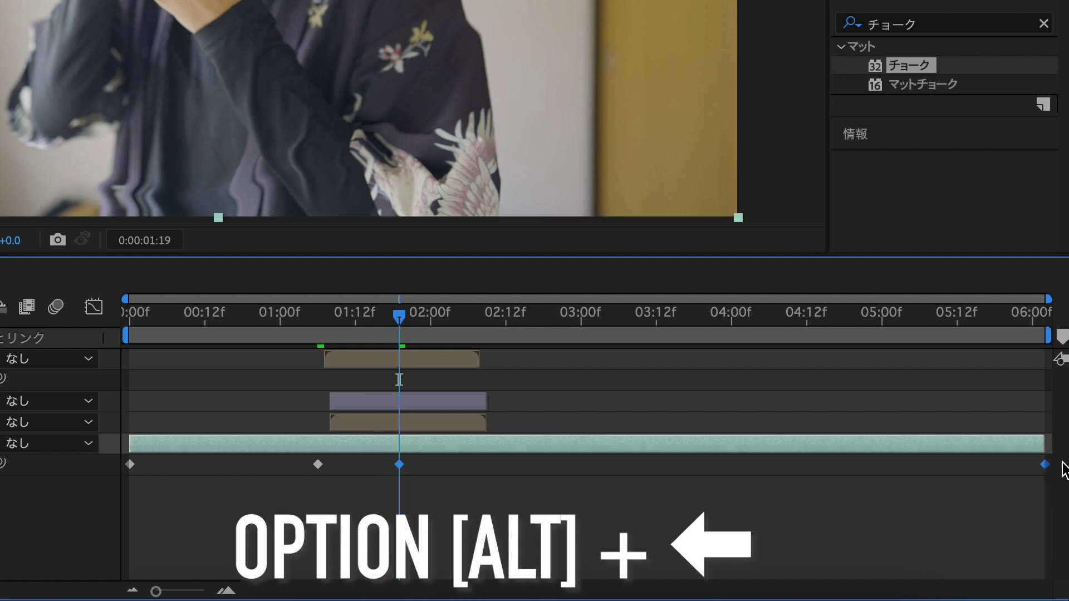
key("alt+Left")
key("alt+Left")
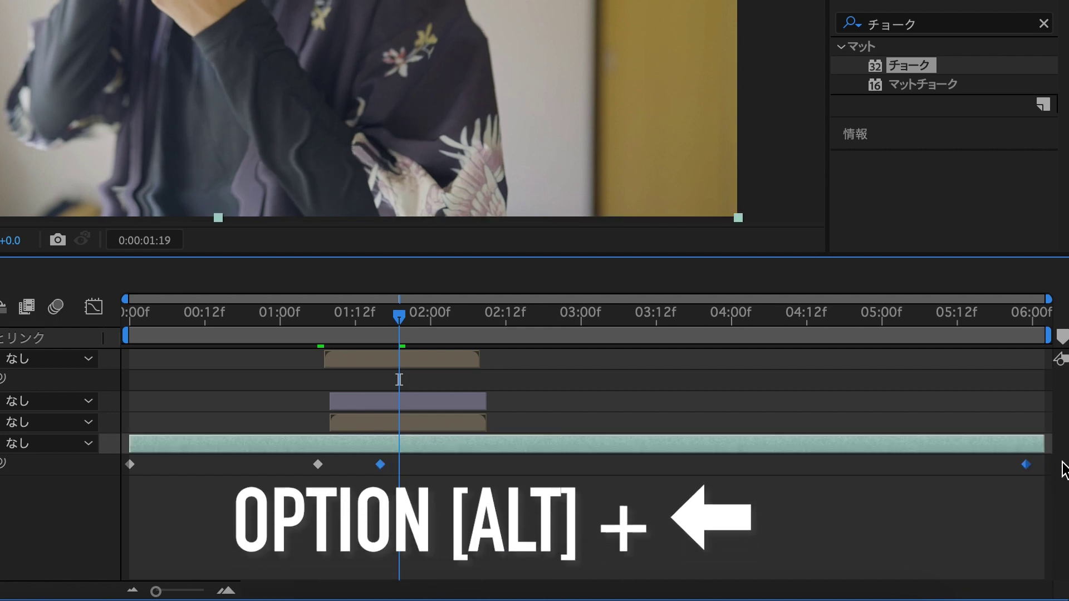
key("alt+Left")
key("alt+Left")
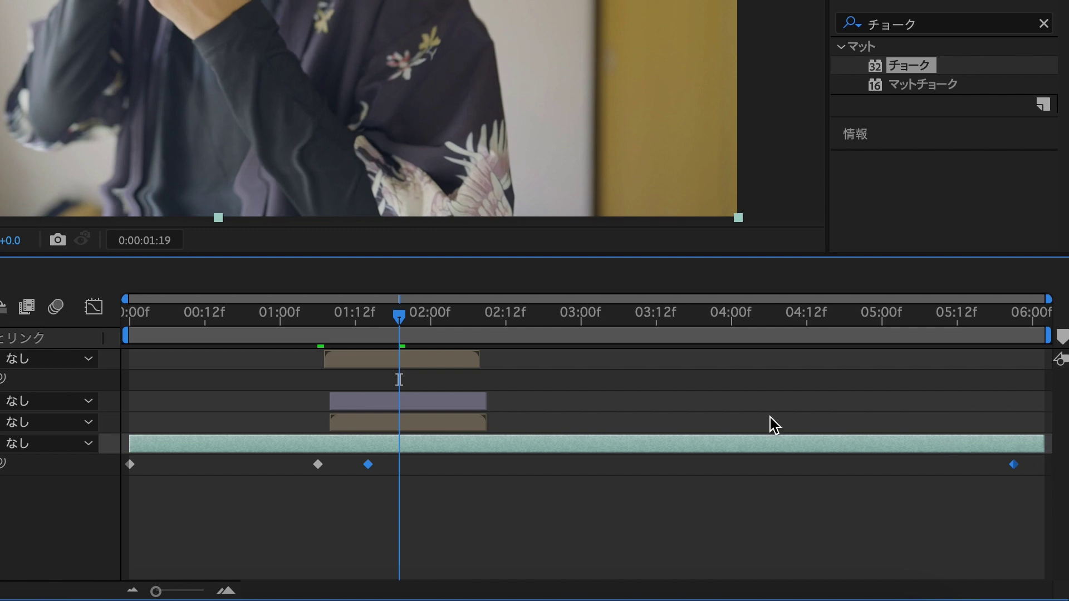
left_click(622, 454)
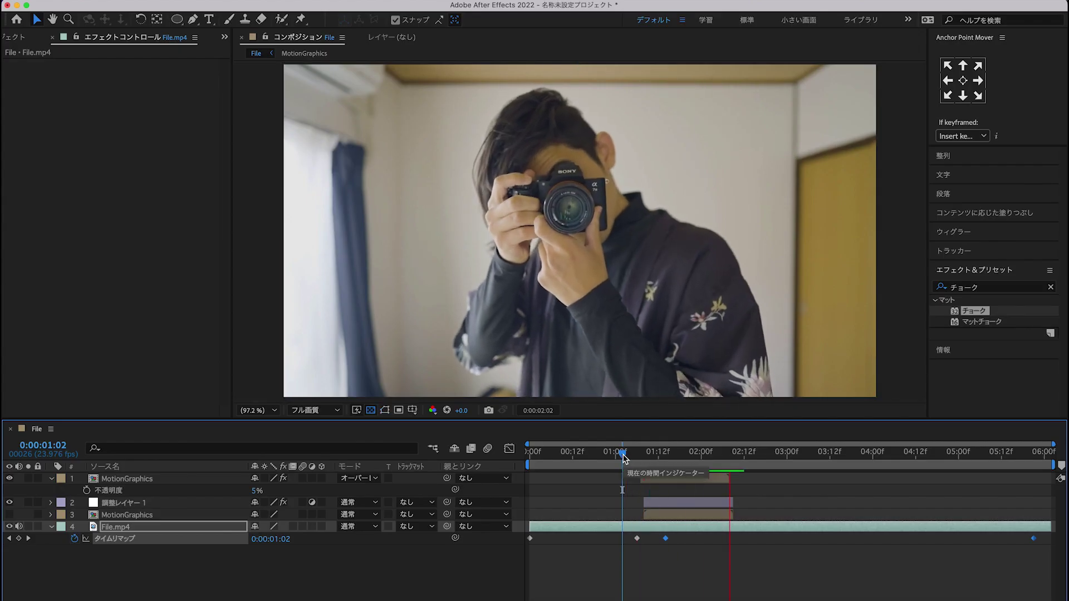
key("space")
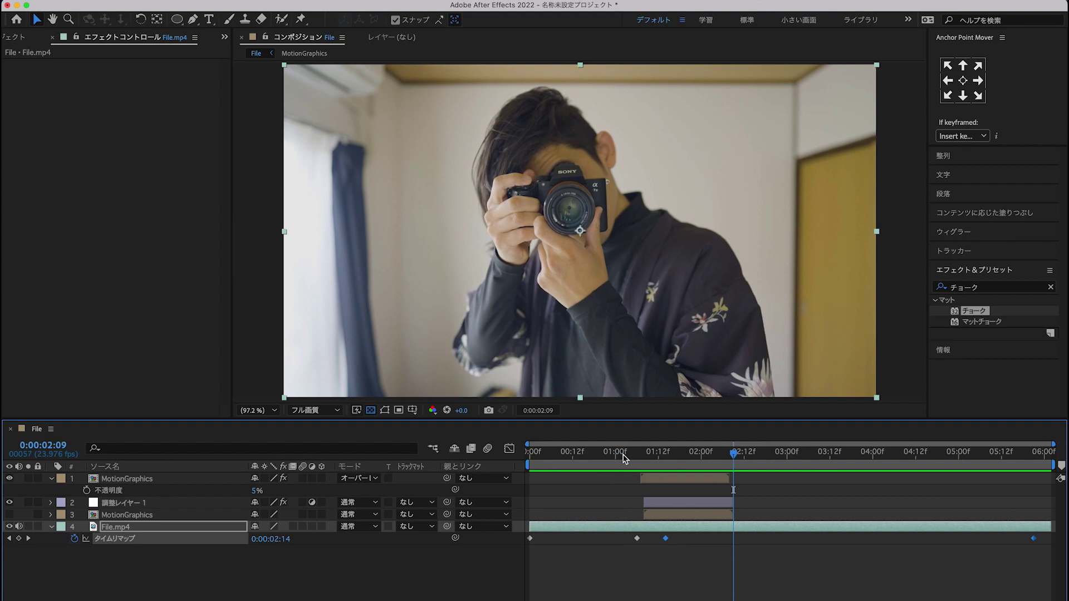